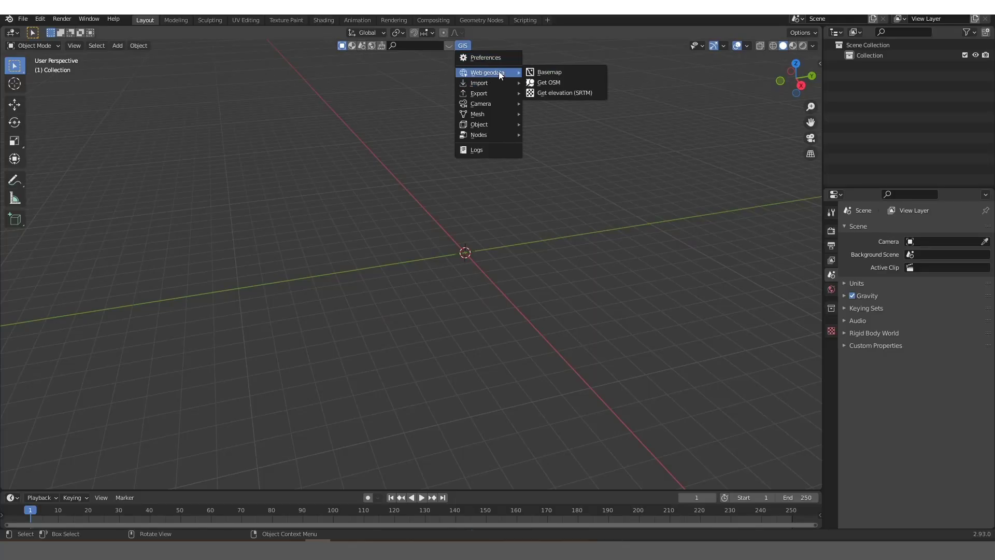
- Load the Google satellite basemap, zoom to a mountainous area of the western United States and export it as a textured plane
click(531, 73)
scroll(381, 254, up, 6)
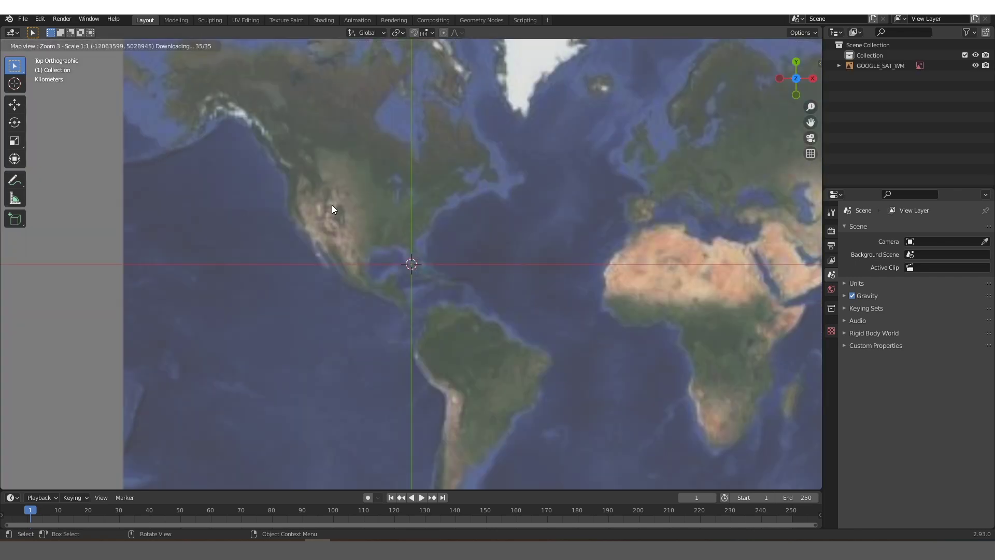
scroll(462, 267, up, 3)
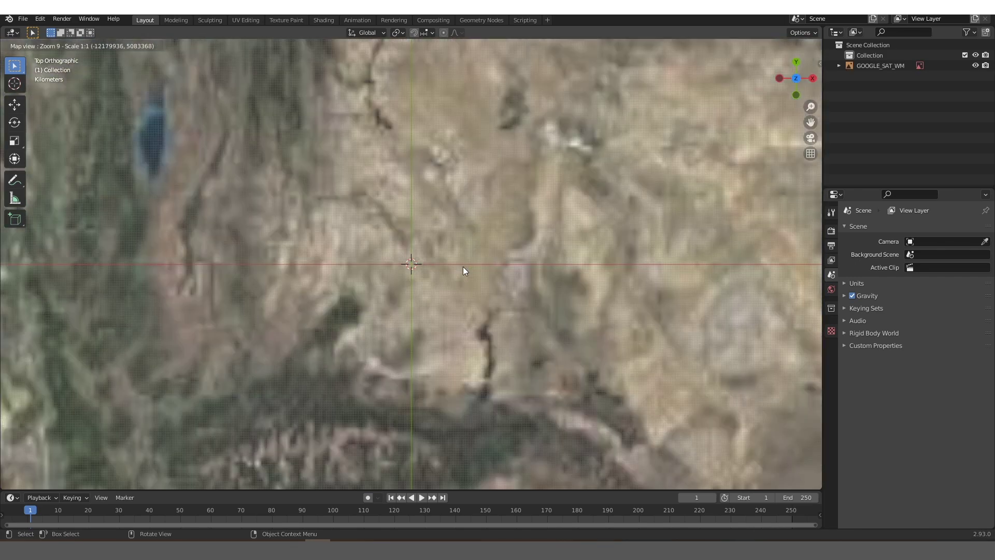
scroll(415, 245, up, 5)
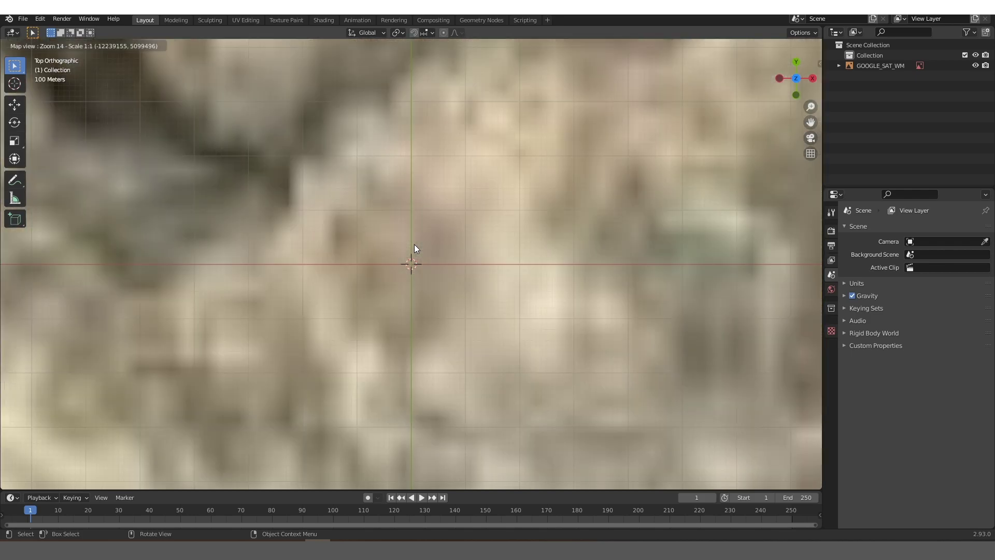
key(e)
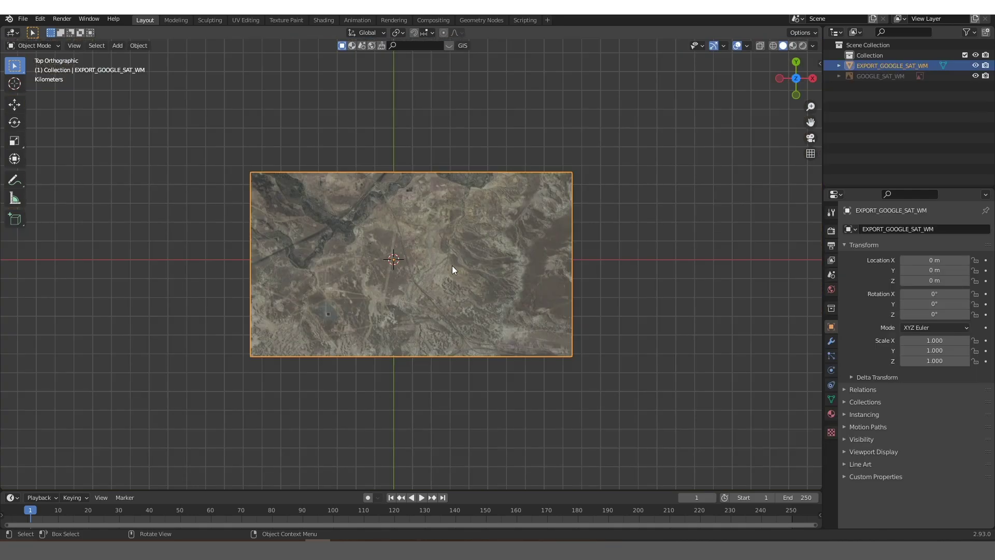
scroll(482, 284, up, 1)
middle_drag(505, 296, 580, 290)
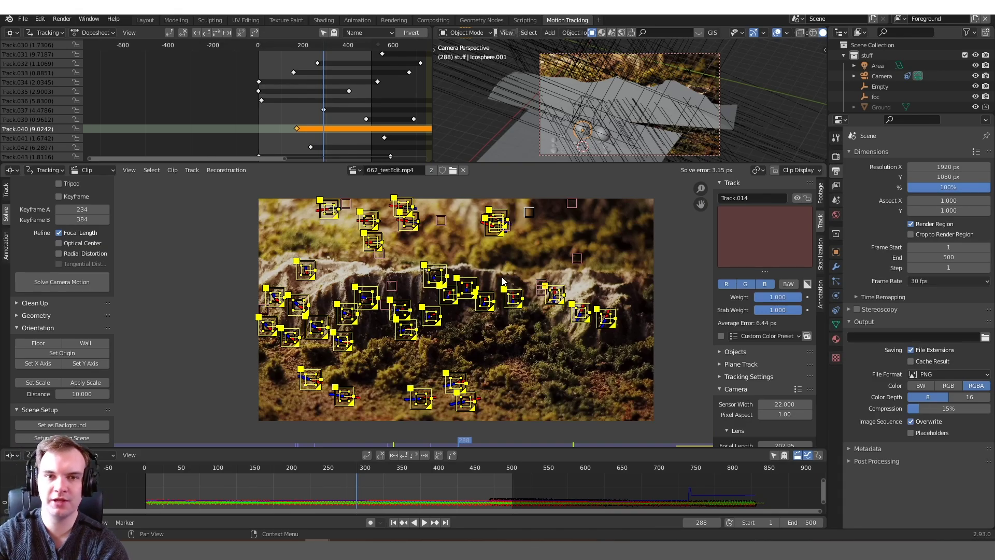
- Examine the tracking markers on the mountain footage by scrubbing and playing the clip and selecting individual tracks along the ridge
scroll(398, 337, up, 1)
drag(301, 473, 436, 470)
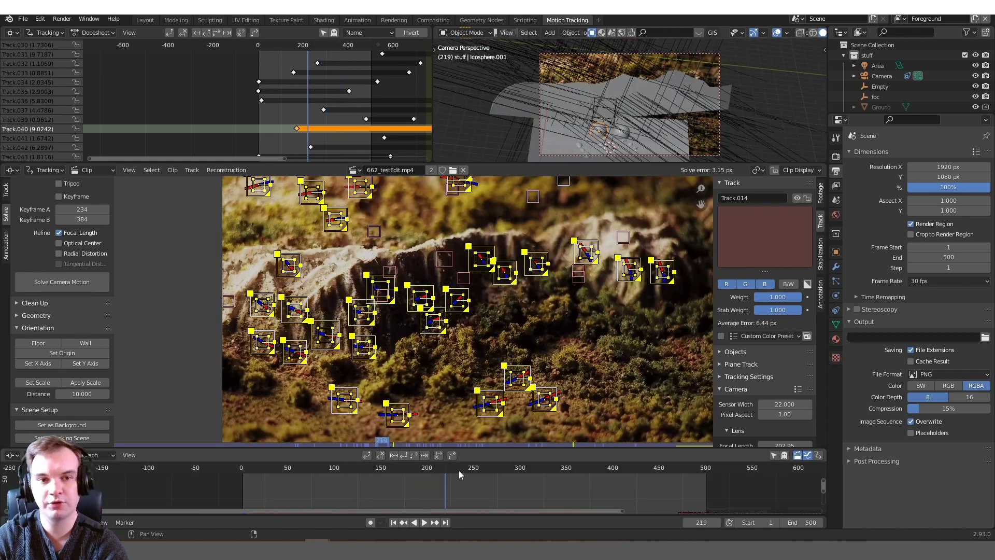
drag(459, 471, 505, 472)
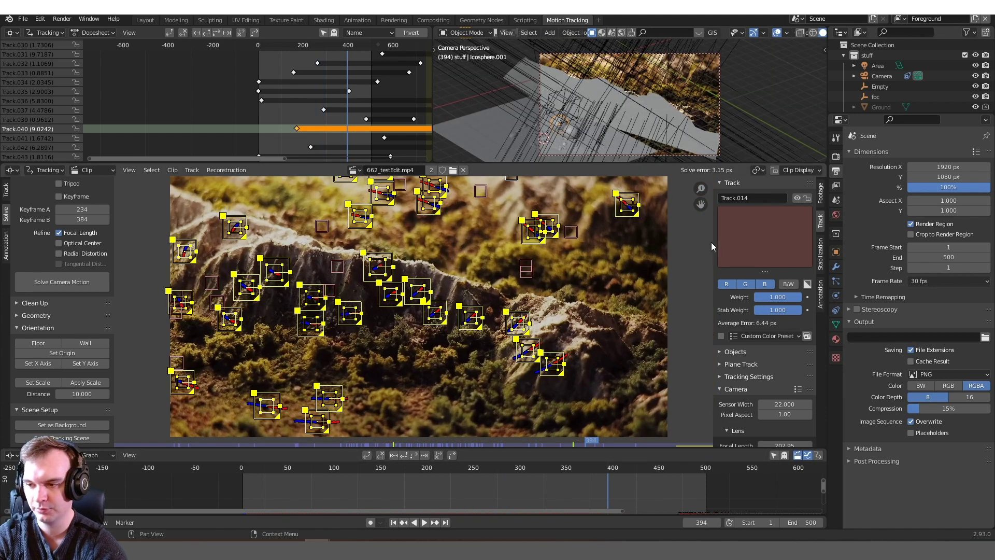
click(530, 266)
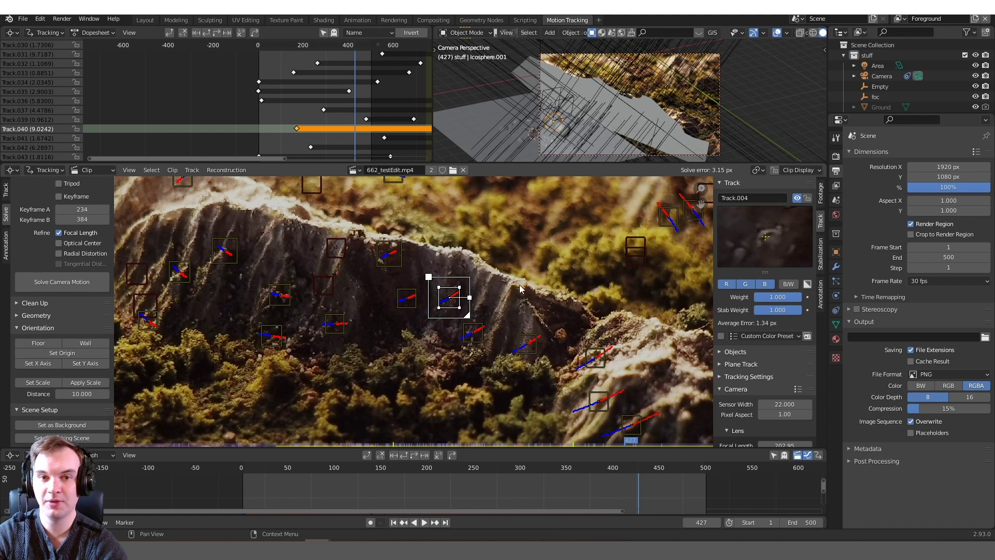
scroll(512, 295, up, 3)
click(387, 298)
click(349, 226)
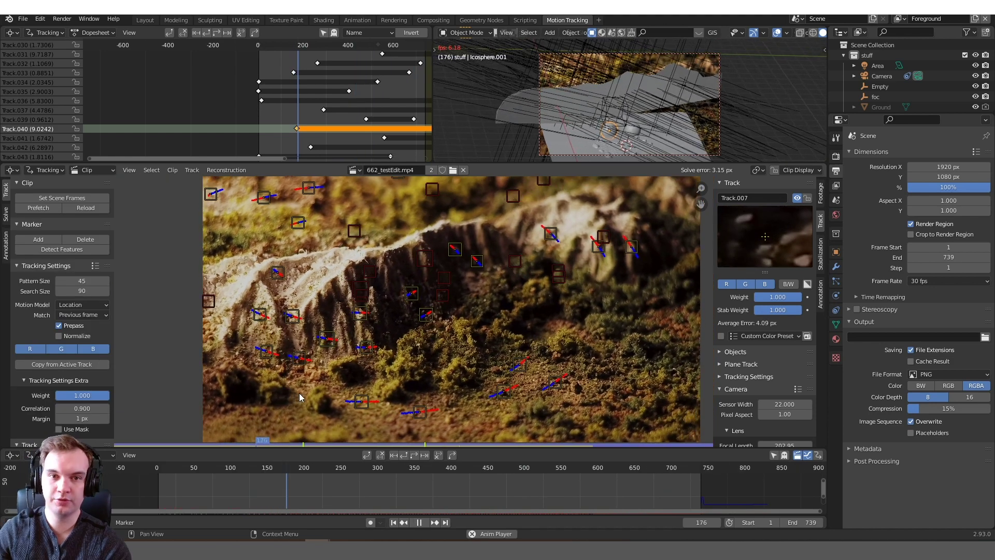
key(space)
drag(363, 470, 398, 480)
- Open the Layout workspace, frame the pond area in the foreground and select the water plane
click(145, 20)
key(KP_0)
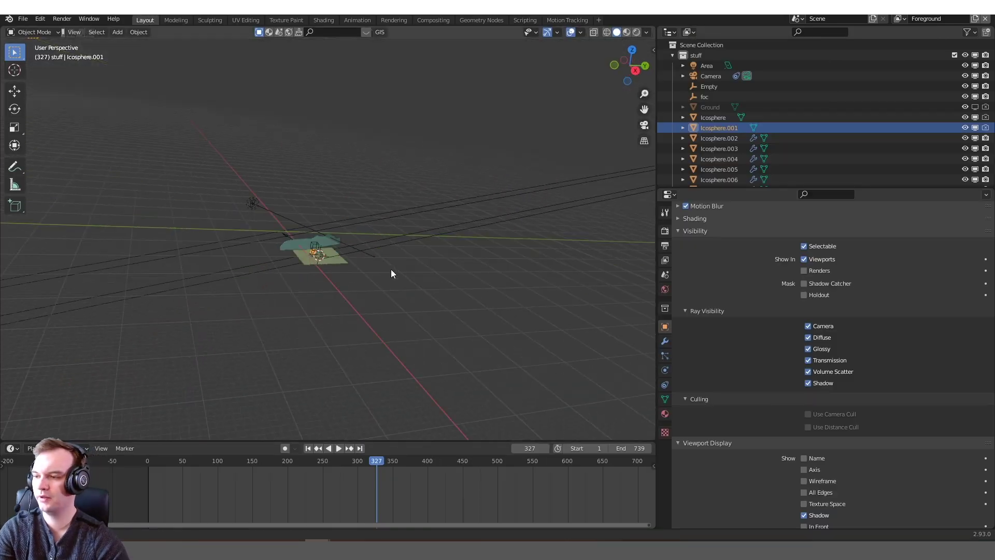
scroll(422, 263, up, 9)
key(KP_0)
key(KP_Decimal)
scroll(432, 282, down, 9)
middle_drag(432, 282, 421, 244)
scroll(414, 259, up, 4)
click(420, 243)
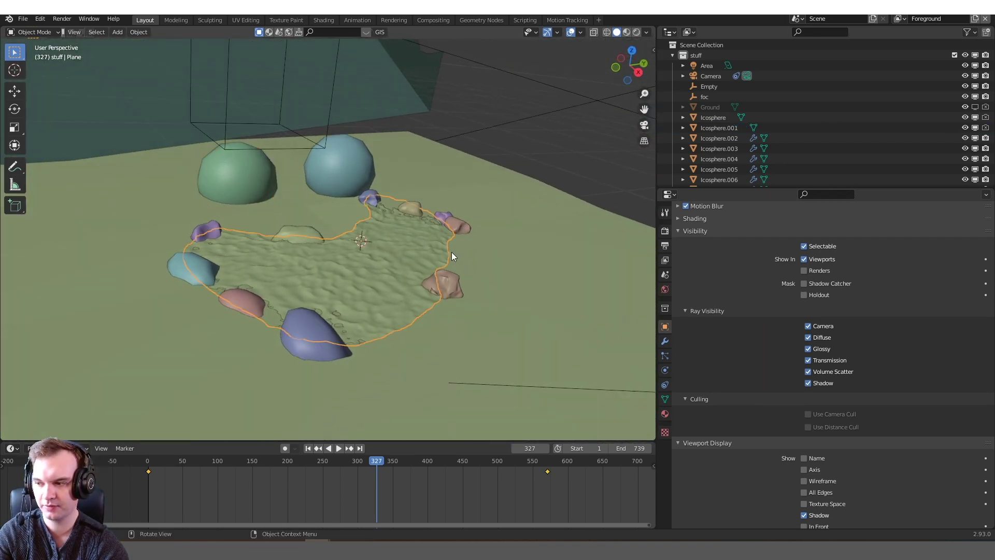
- Examine how the pond sits in the footage through the camera, in wireframe and solid shading, while playing and scrubbing the animation
key(KP_0)
key(shift+z)
shift+middle_drag(419, 380, 441, 340)
drag(301, 465, 217, 465)
key(space)
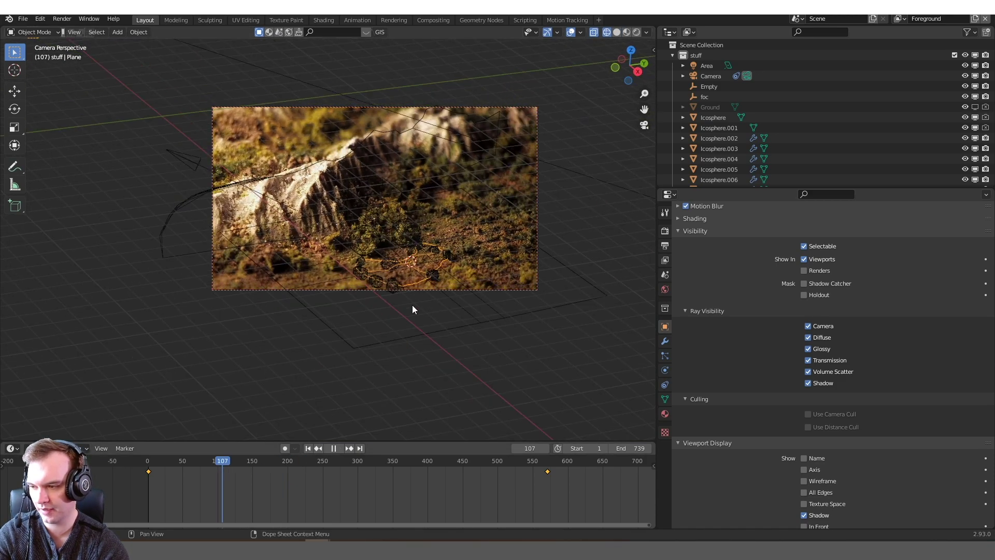
scroll(412, 305, up, 2)
shift+middle_drag(412, 304, 340, 330)
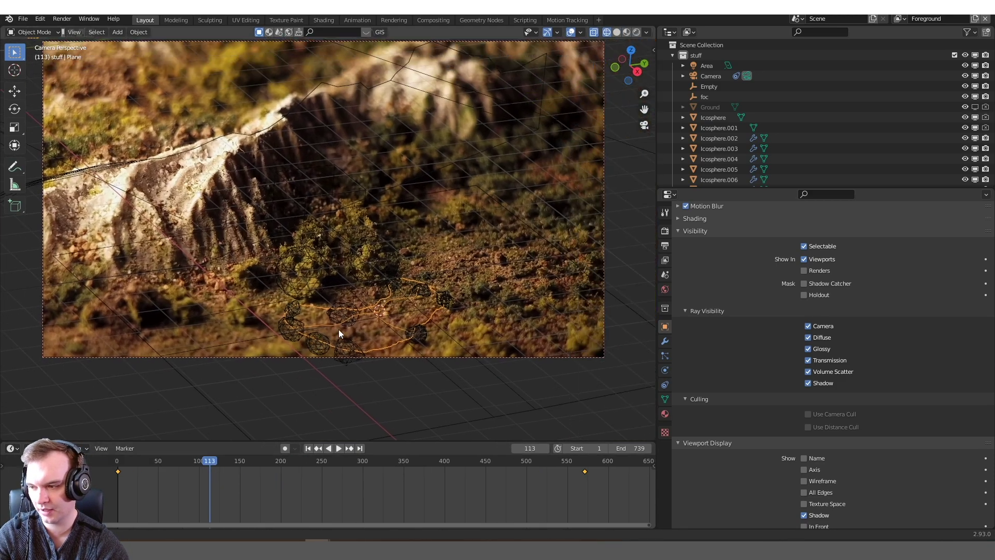
scroll(394, 361, up, 3)
shift+middle_drag(446, 390, 362, 311)
key(shift+z)
mouse_move(406, 463)
mouse_down()
mouse_move(428, 462)
mouse_move(200, 456)
mouse_move(287, 468)
mouse_up()
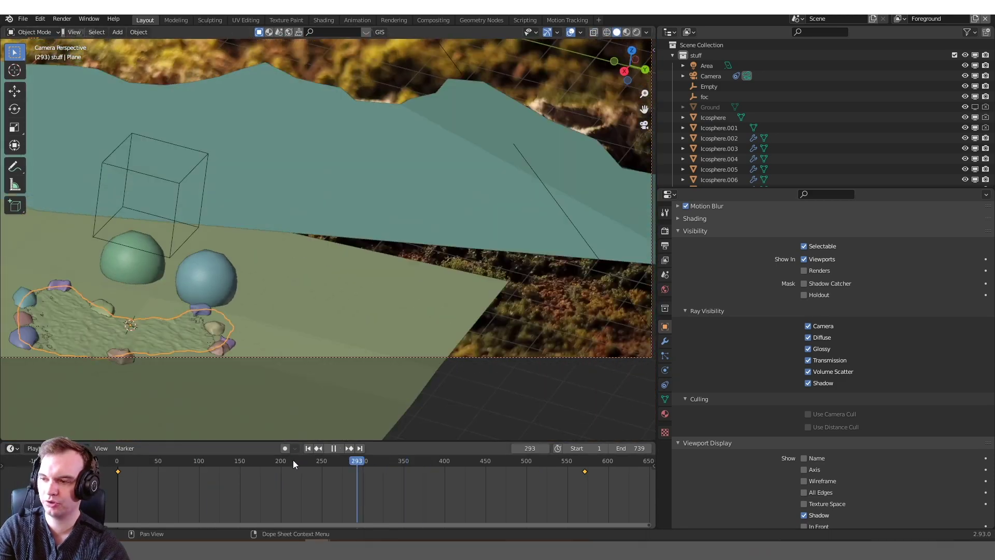
key(space)
- Examine the water plane up close outside the camera view, including its low-poly base mesh in Edit Mode
key(KP_0)
key(KP_Decimal)
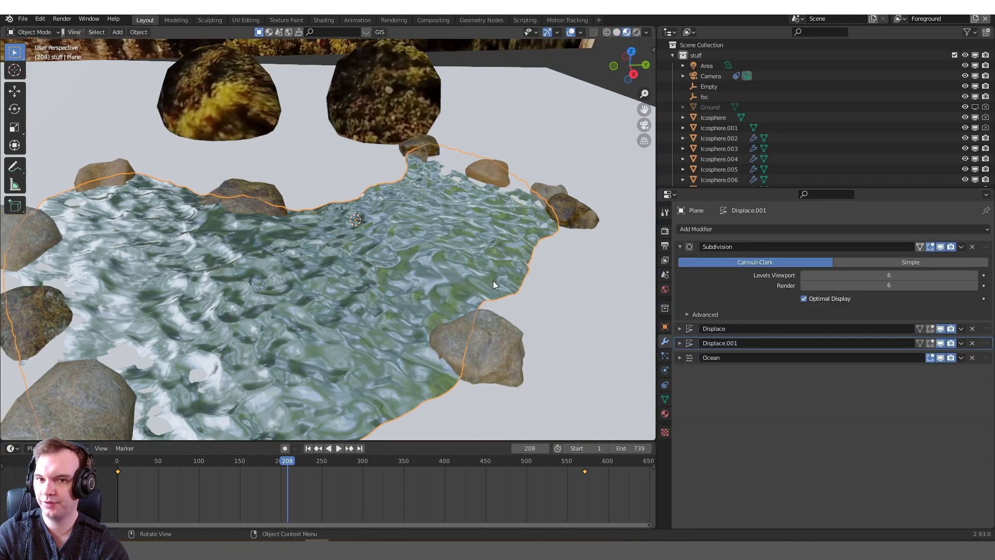
scroll(479, 267, down, 3)
middle_drag(478, 267, 441, 259)
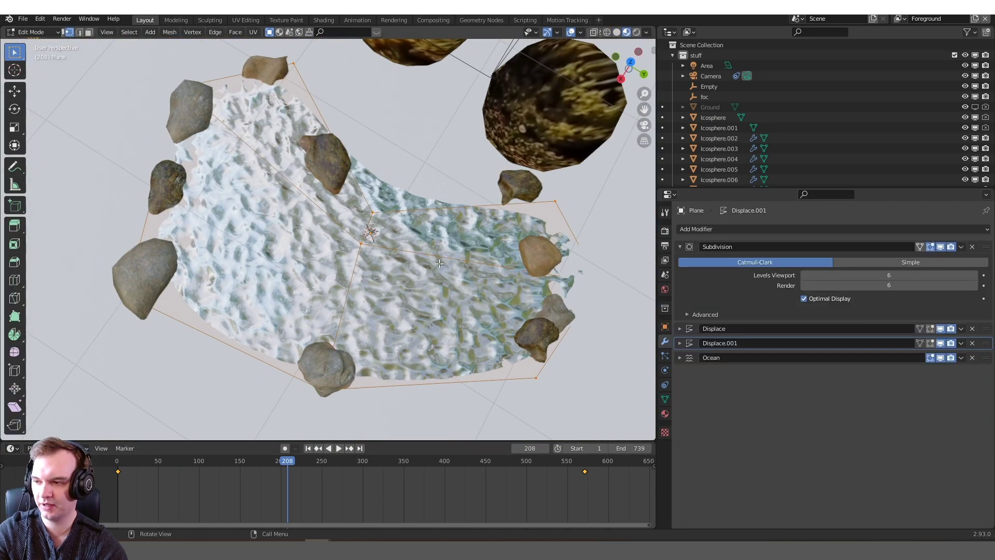
middle_drag(397, 206, 456, 171)
key(Tab)
middle_drag(478, 259, 513, 288)
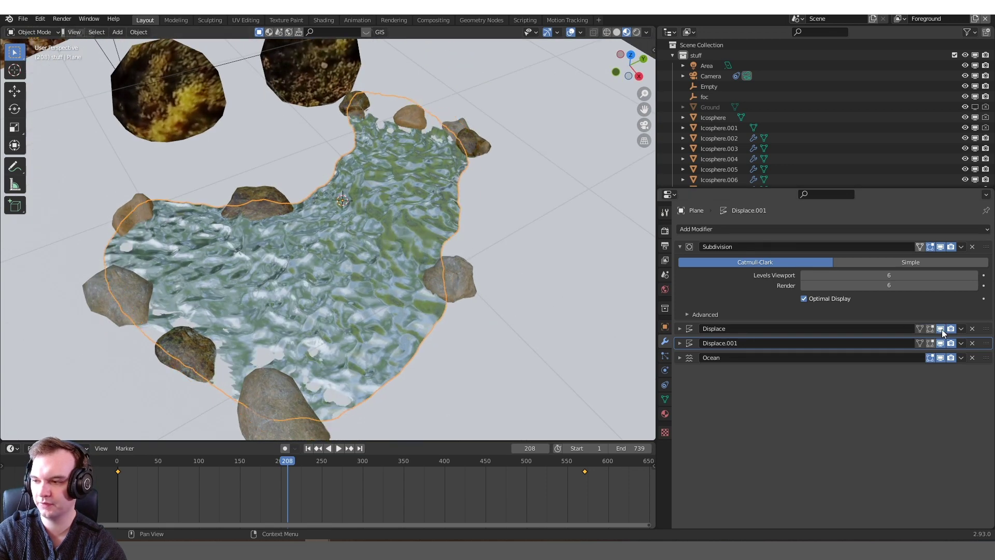
- Compare the water surface with and without the Displace.001 and Displace modifiers in the viewport
click(941, 343)
click(942, 344)
click(942, 343)
click(943, 343)
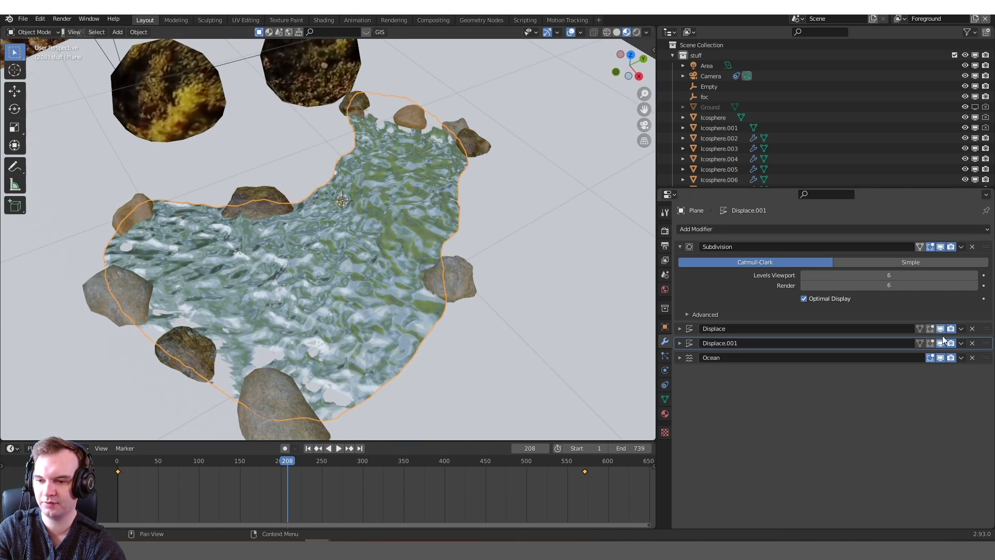
click(943, 329)
click(943, 328)
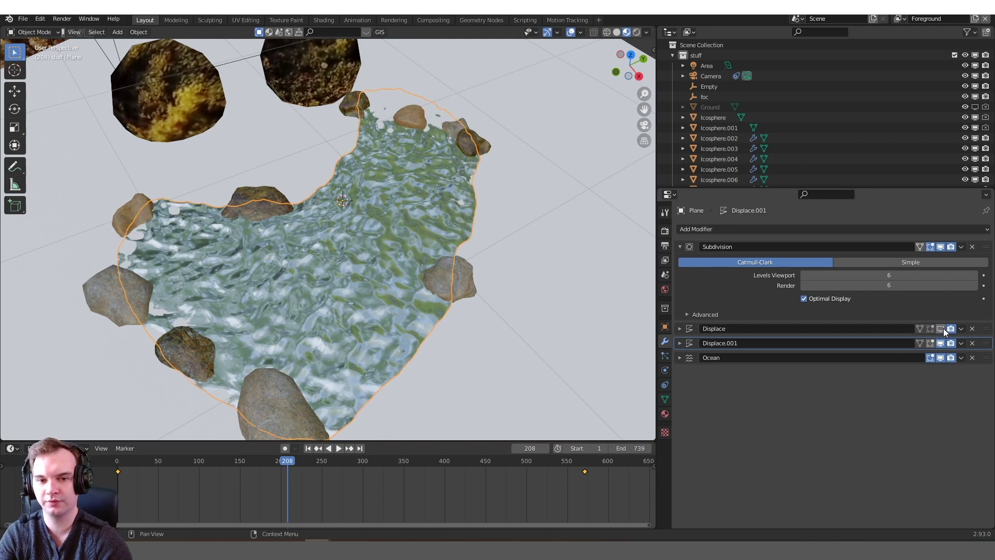
- Expand the Ocean modifier's settings on the water plane and scrub the timeline to examine the wave motion
click(680, 358)
scroll(778, 368, down, 1)
scroll(779, 370, down, 1)
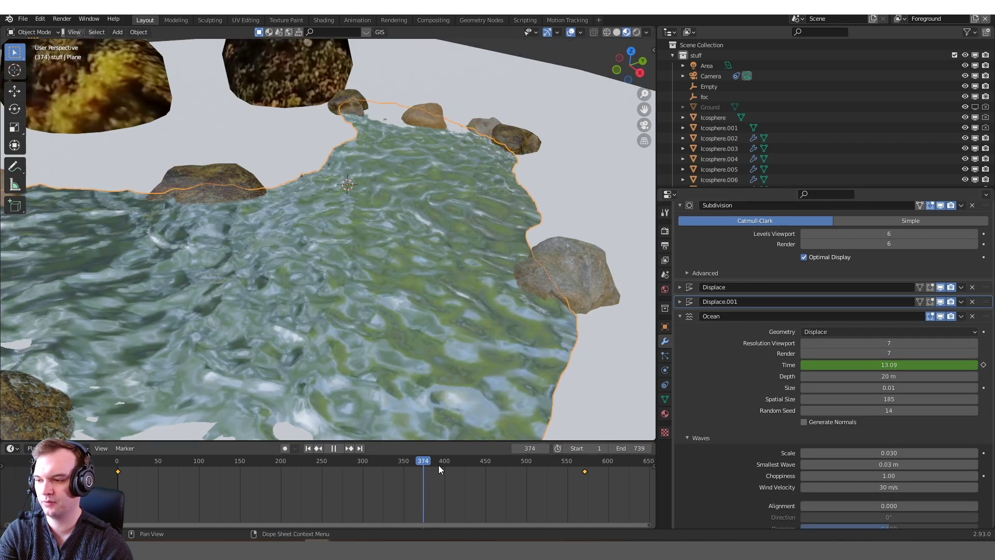
drag(438, 465, 382, 461)
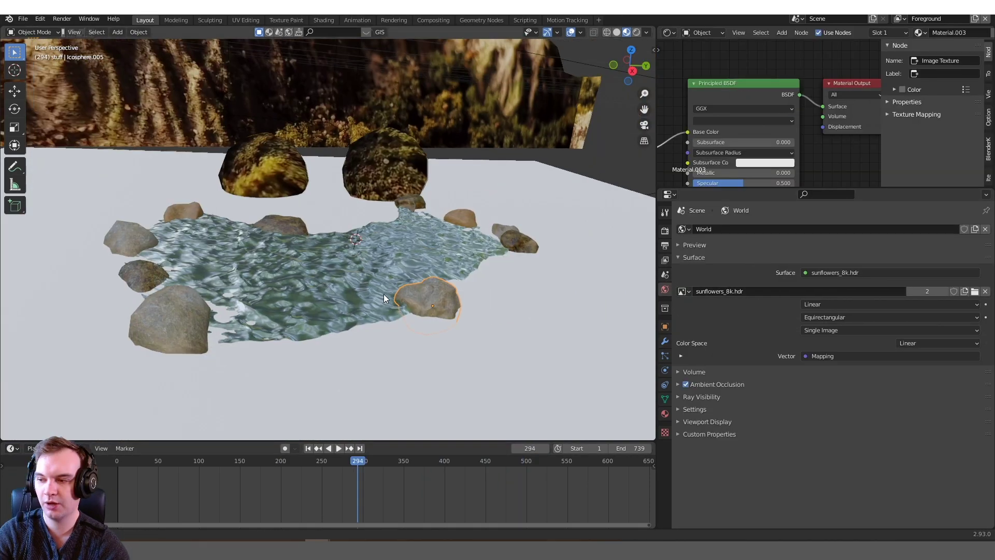
- Examine the rocks placed around the pond up close and through the camera
scroll(383, 294, up, 5)
scroll(495, 336, down, 6)
scroll(506, 331, up, 3)
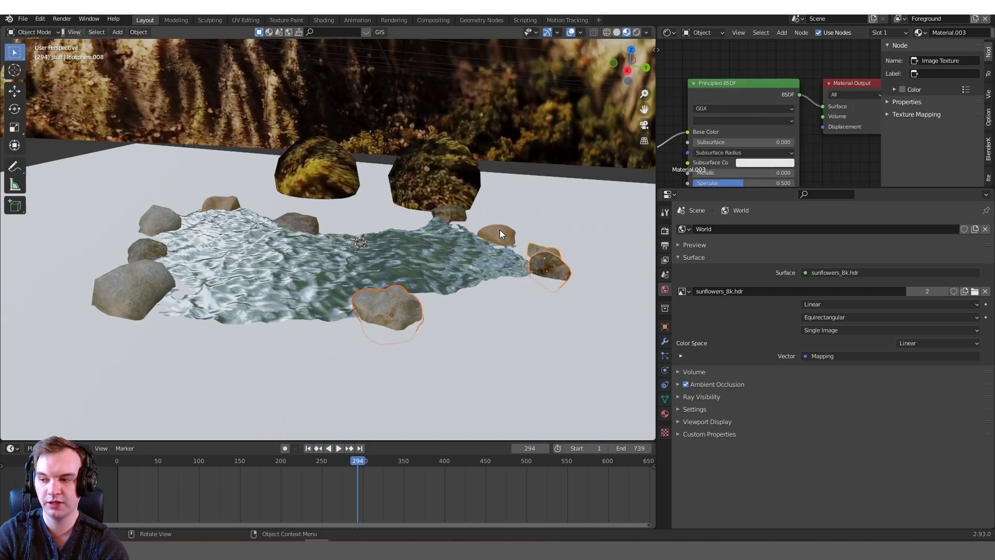
scroll(490, 265, up, 4)
middle_drag(489, 265, 346, 295)
scroll(459, 274, down, 3)
key(KP_0)
scroll(350, 278, up, 3)
scroll(326, 284, down, 3)
scroll(345, 294, down, 3)
- Select the mountain backdrop plane and examine its projected footage in camera view across different frames
click(332, 228)
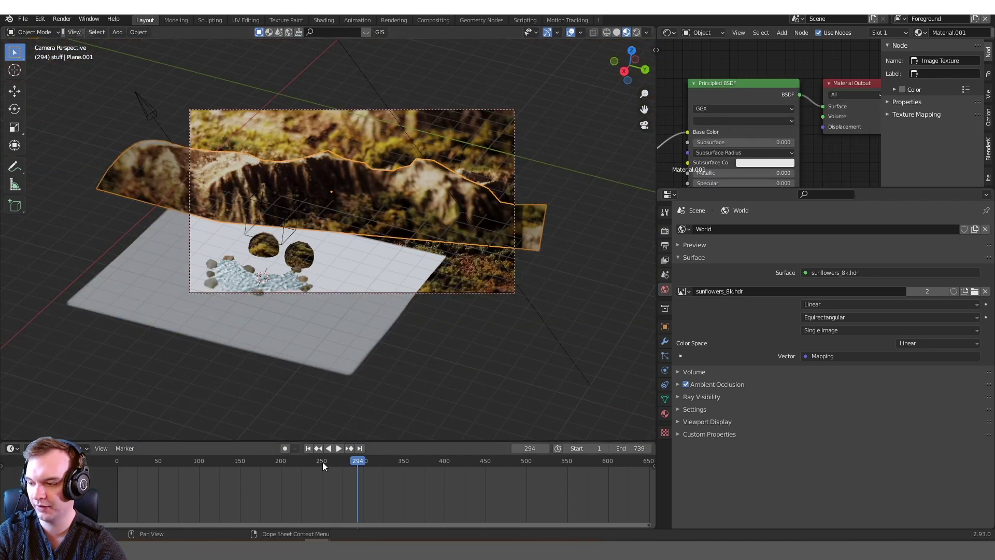
key(space)
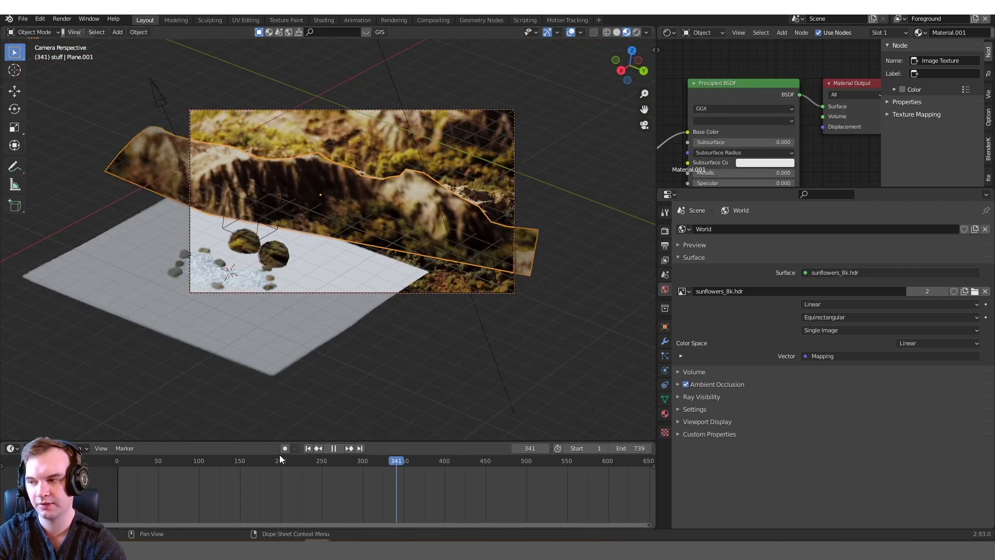
key(space)
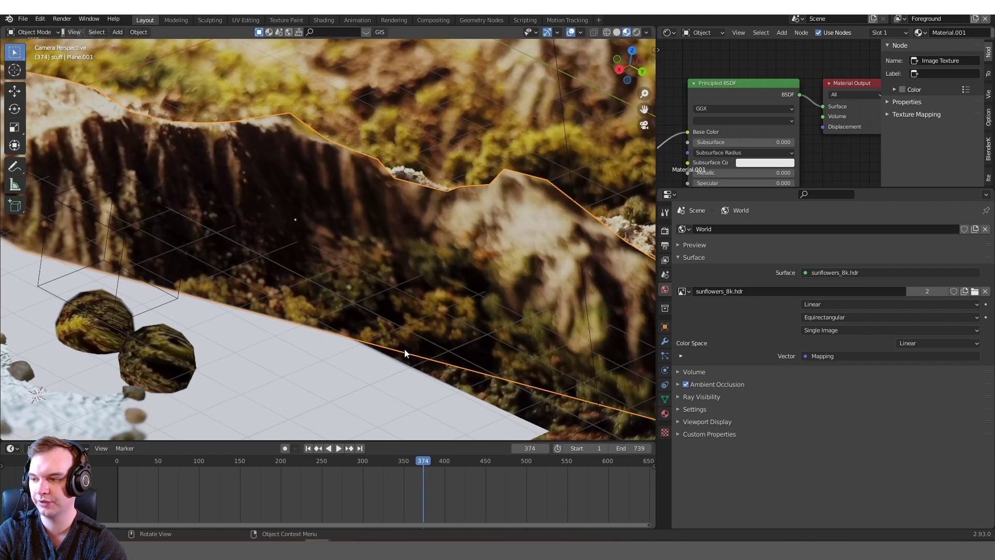
drag(400, 462, 264, 461)
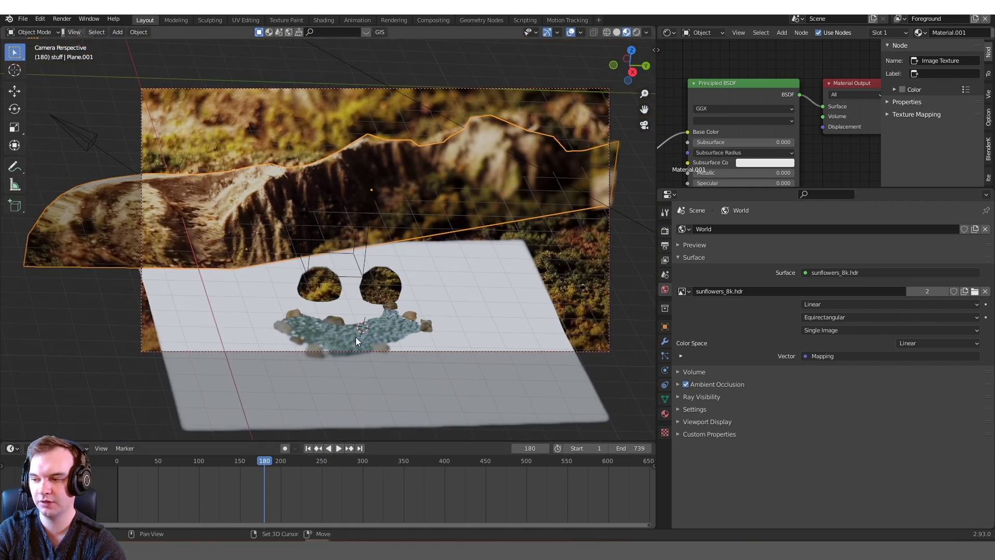
click(362, 339)
scroll(396, 354, up, 3)
scroll(439, 365, down, 3)
click(378, 161)
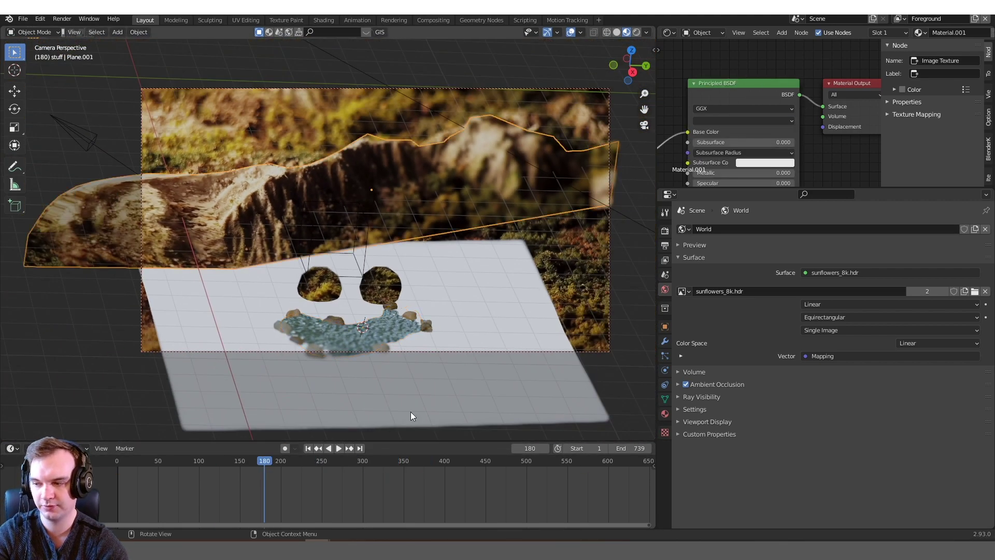
drag(383, 461, 329, 461)
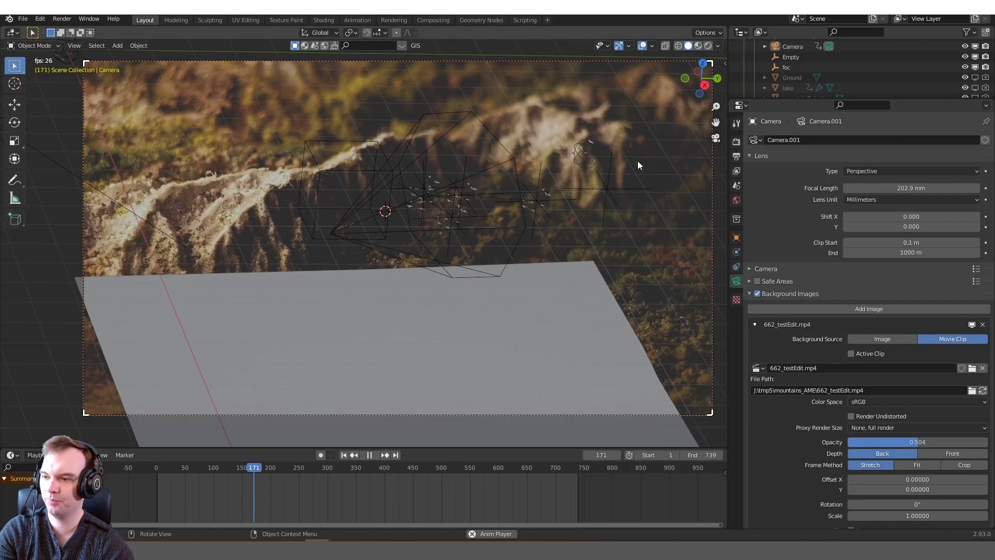
- Examine the animated bird flocks over the tracked footage by selecting their empties during playback and scrubbing back along the timeline
key(a)
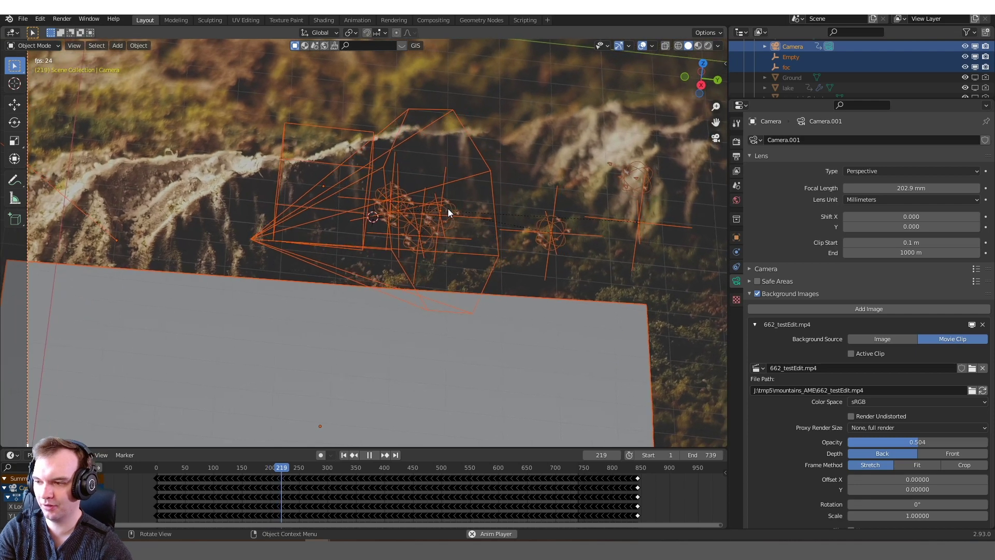
click(447, 209)
scroll(417, 220, up, 3)
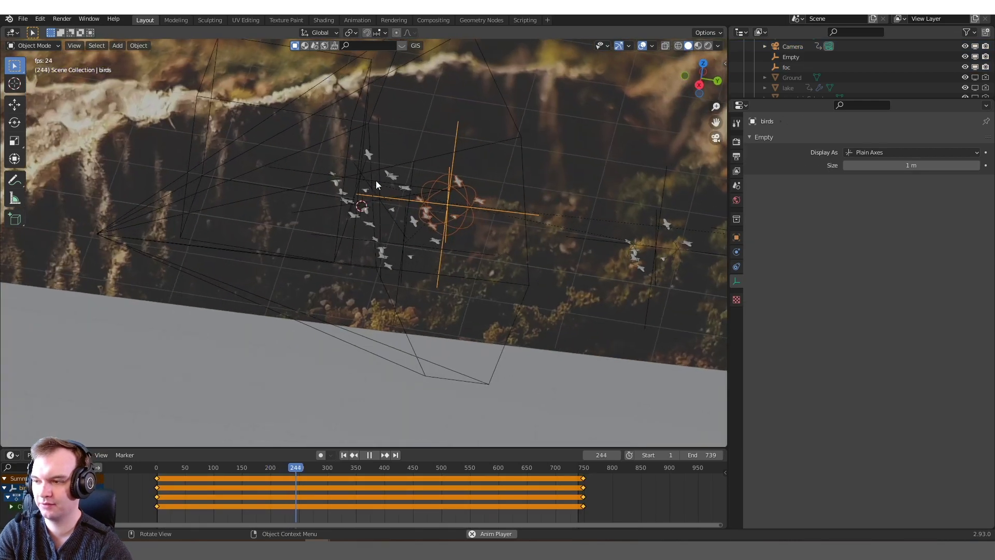
click(374, 182)
click(619, 280)
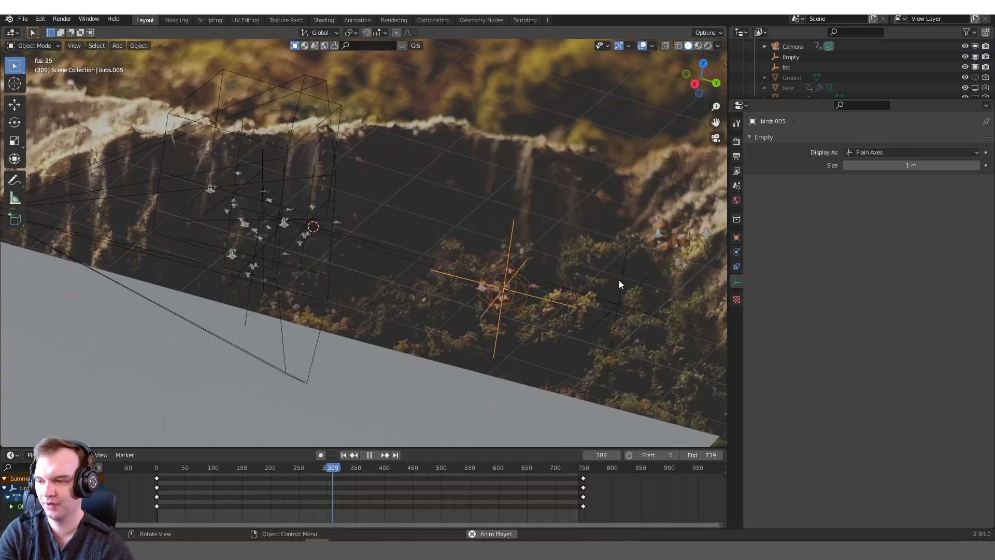
click(619, 280)
scroll(332, 228, down, 2)
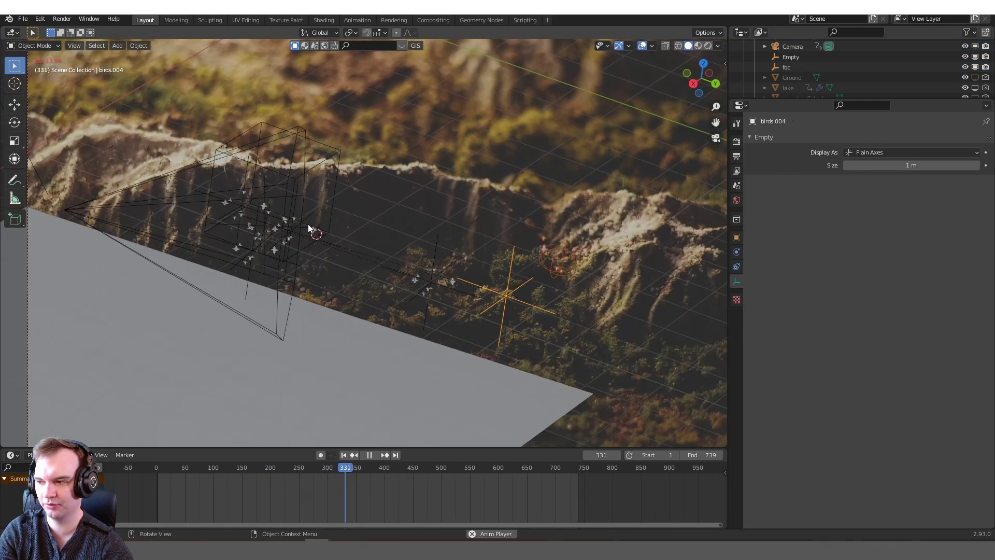
click(255, 217)
click(238, 185)
click(231, 172)
key(space)
drag(367, 467, 249, 469)
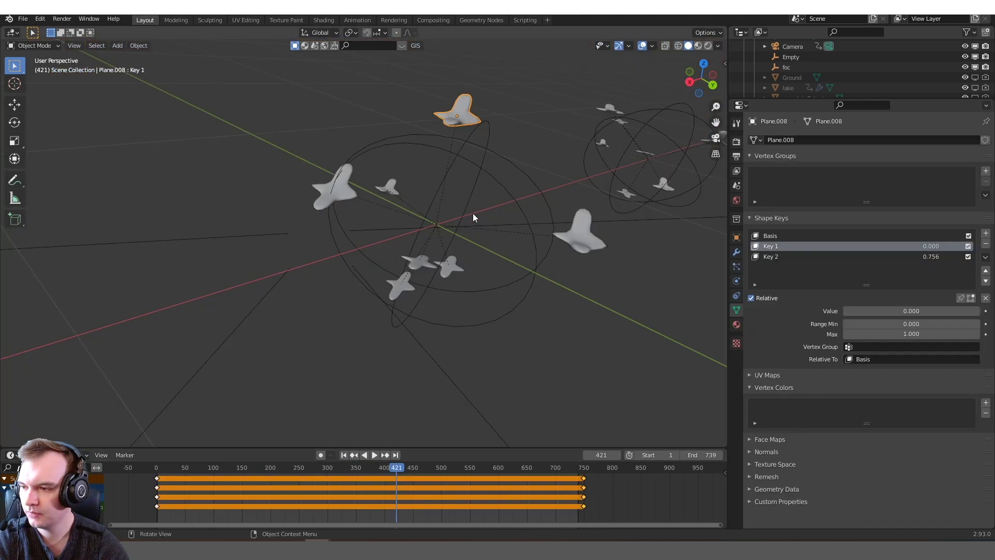
- Examine a single bird's flapping animation and Edit Mode mesh, and open its modifier settings
middle_drag(472, 213, 440, 244)
key(space)
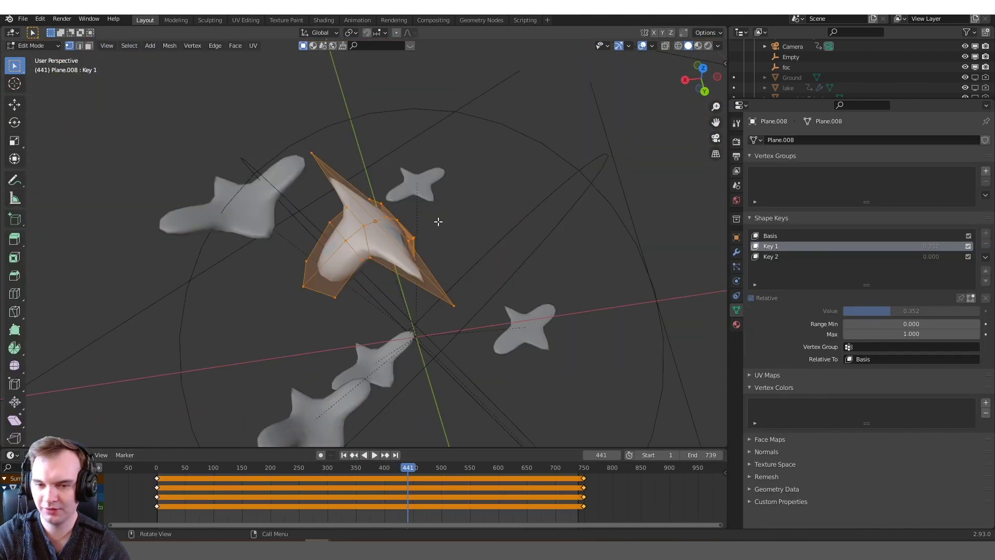
middle_drag(450, 230, 516, 182)
scroll(349, 253, up, 2)
middle_drag(350, 252, 544, 233)
click(736, 253)
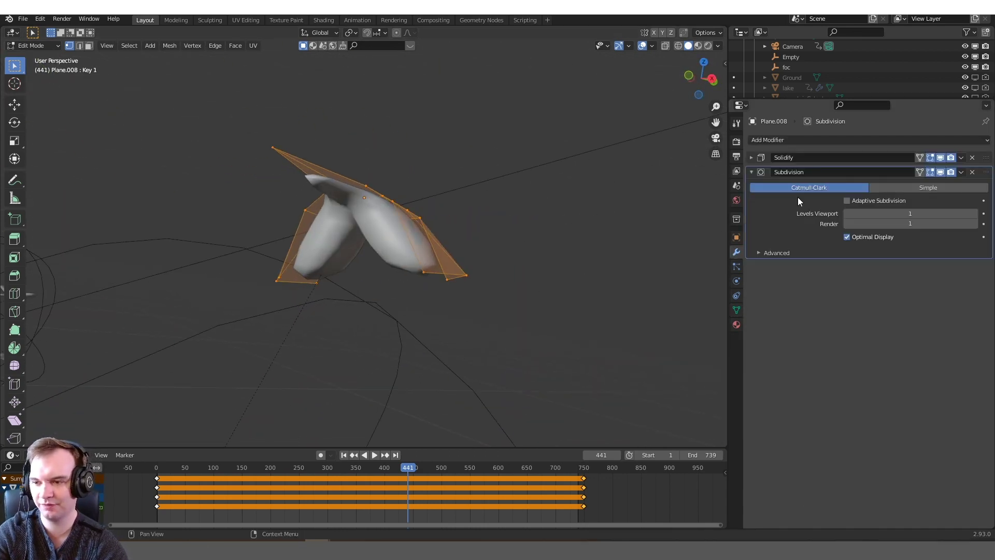
- Examine the bird's Basis, Key 1 and Key 2 shape keys in the mesh data and in the viewport
middle_drag(387, 223, 404, 231)
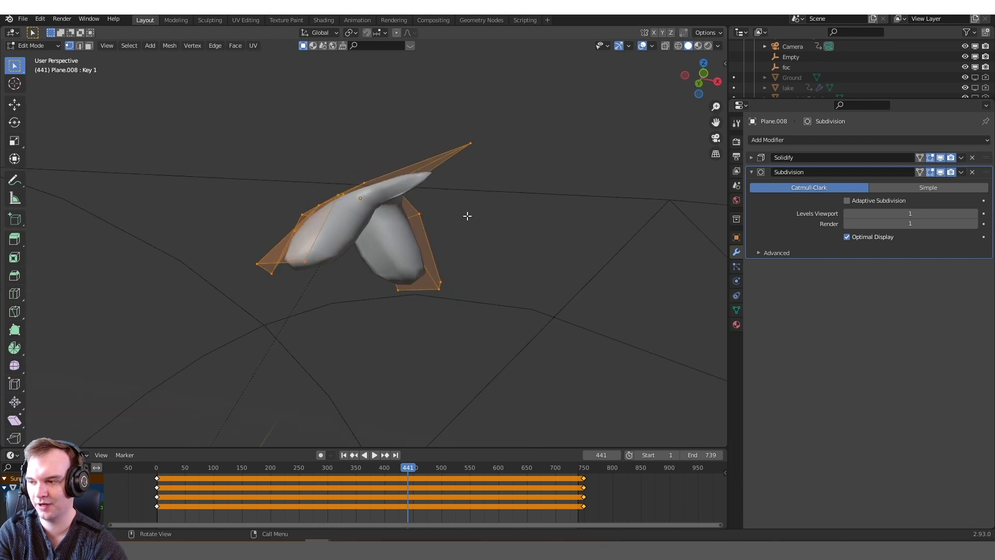
click(736, 310)
click(783, 234)
click(784, 246)
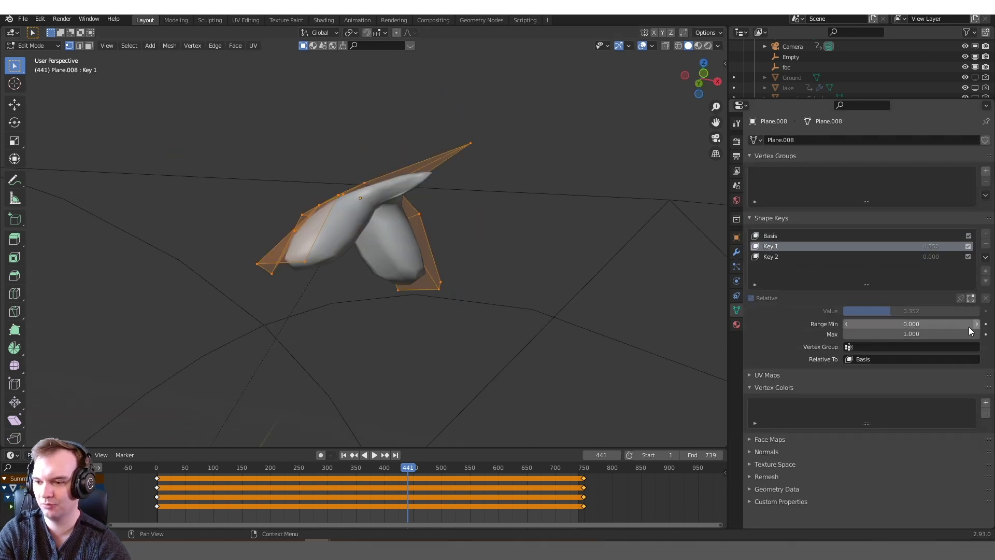
key(Tab)
middle_drag(497, 260, 11, 272)
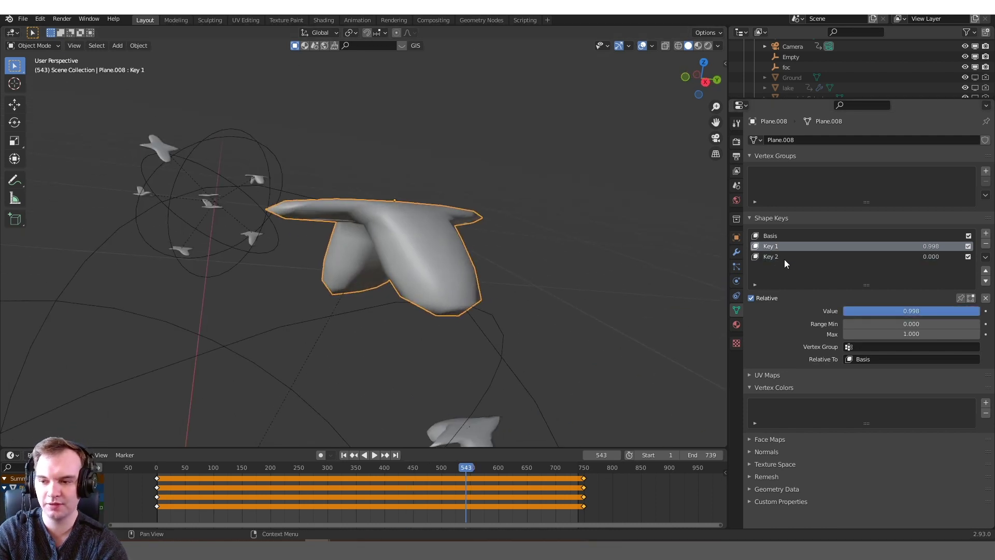
click(800, 247)
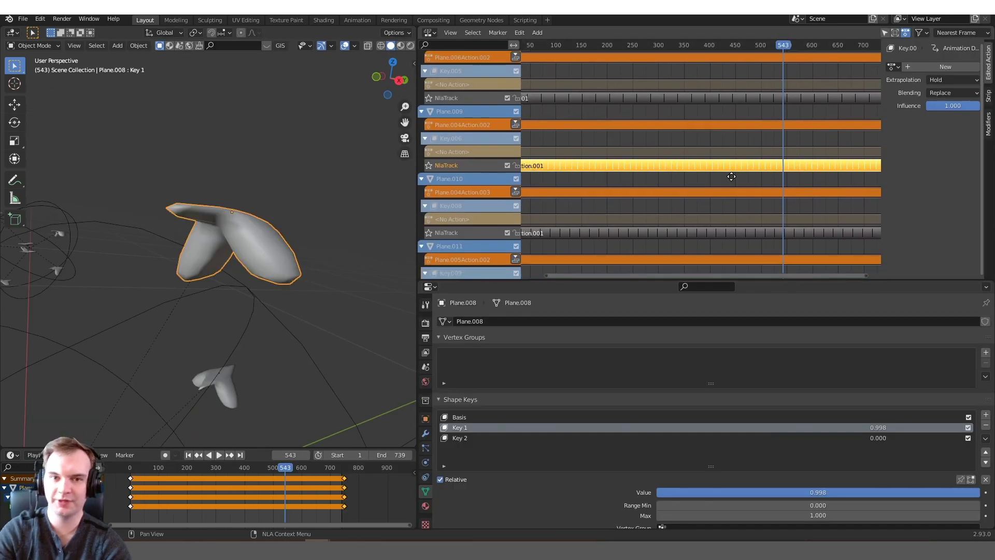
- Play the bird's flapping animation and examine its repeating shape-key strip in the NLA editor
scroll(731, 188, down, 2)
middle_drag(354, 270, 329, 271)
key(space)
scroll(749, 171, up, 9)
middle_drag(822, 151, 637, 179)
scroll(708, 188, up, 8)
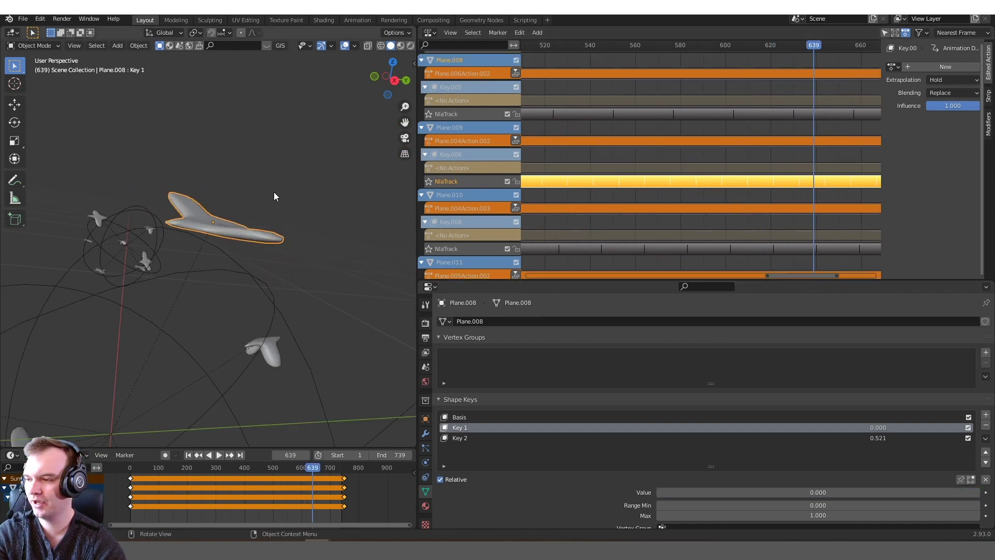
- Select other birds in the flock and examine their NLA strip timing, playback scale and repeat settings
middle_drag(274, 196, 195, 222)
click(197, 237)
click(191, 218)
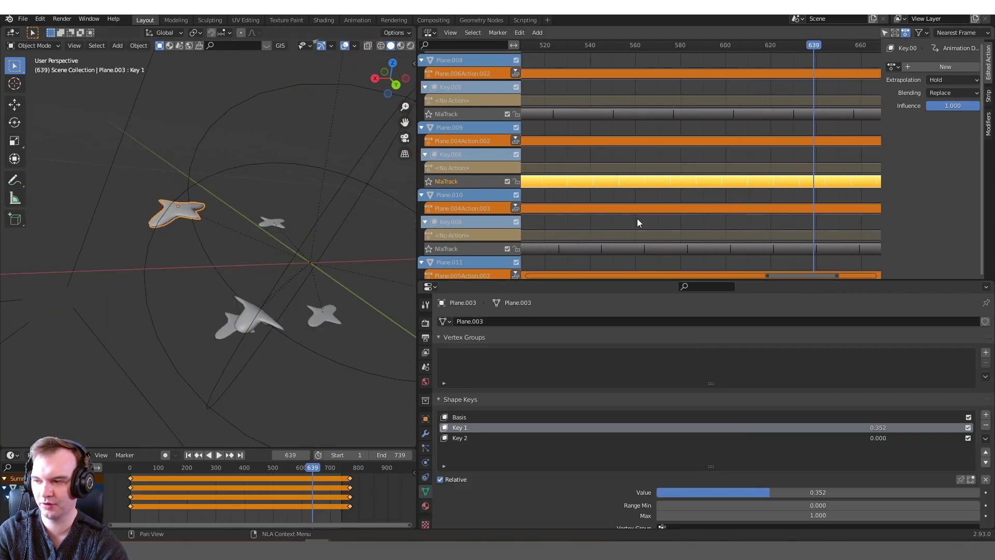
middle_drag(827, 182, 783, 148)
drag(783, 148, 783, 148)
click(988, 97)
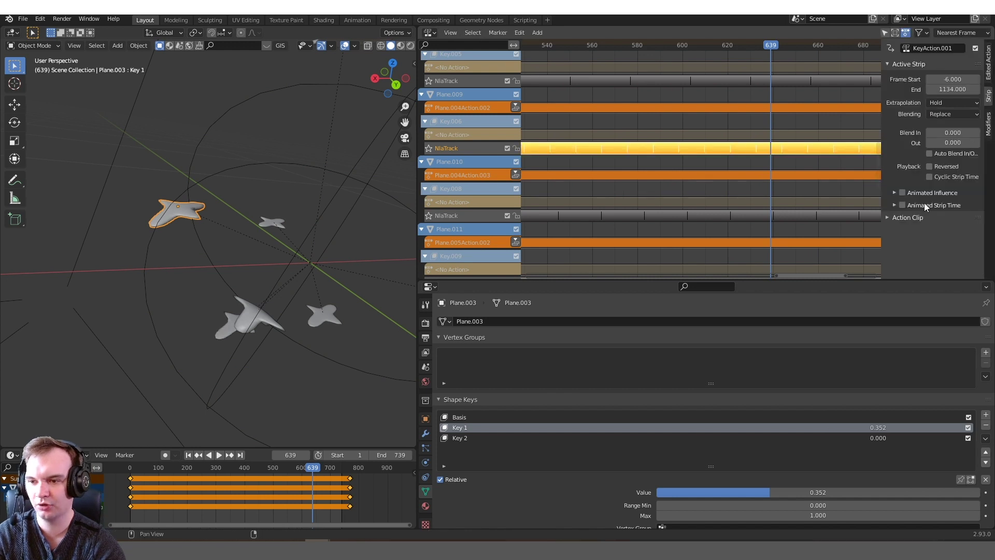
scroll(935, 232, down, 1)
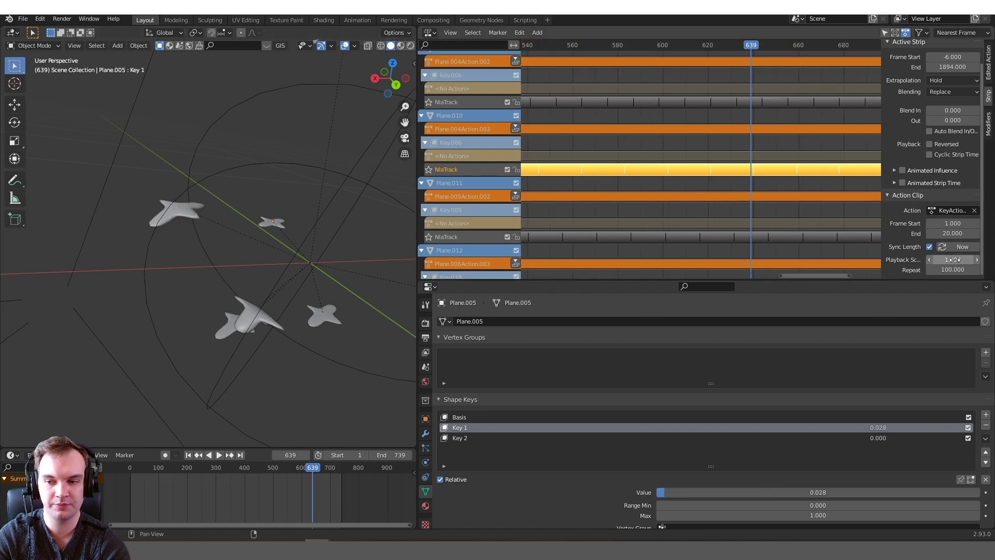
drag(954, 259, 950, 257)
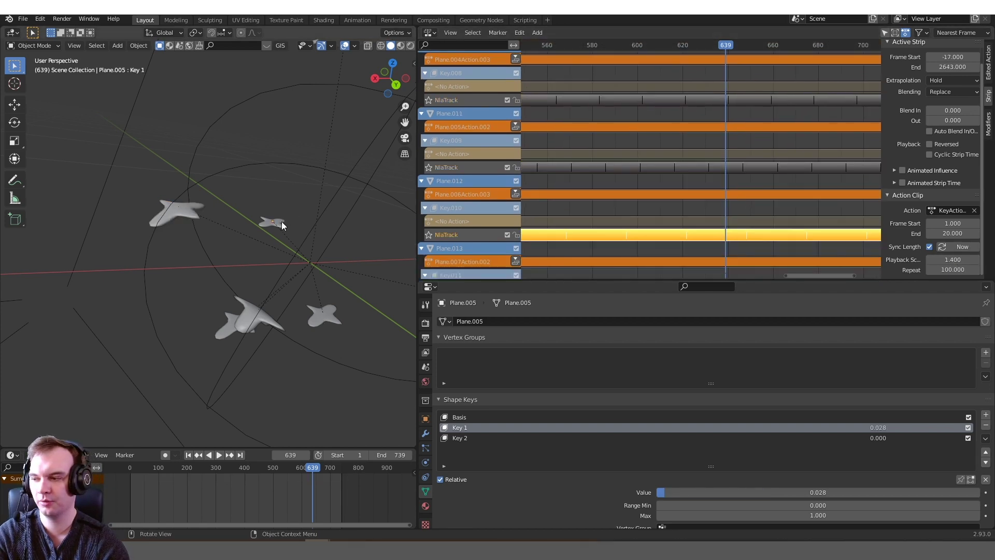
- Examine the bird's X Euler Rotation curve in the Graph Editor and open its Noise modifier settings
middle_drag(281, 222, 158, 236)
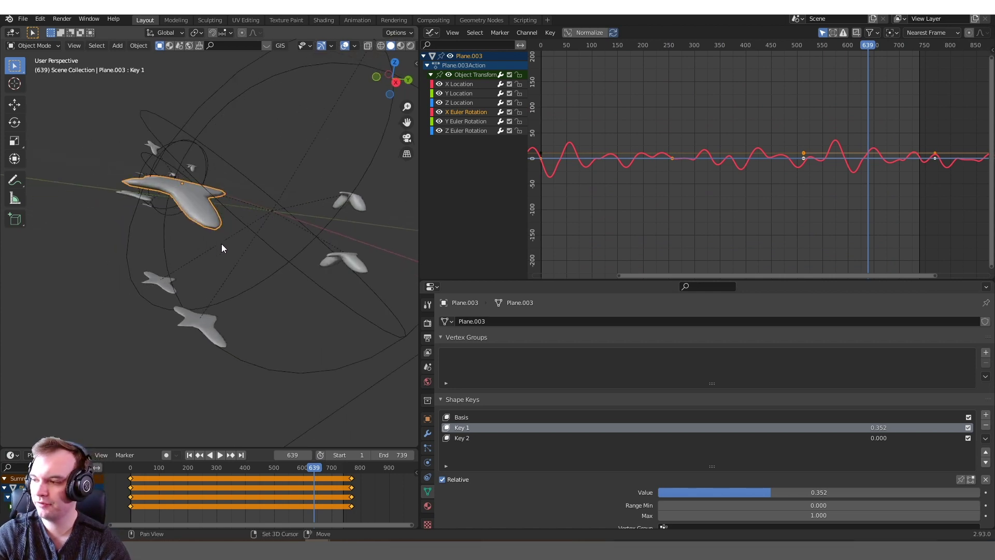
middle_drag(222, 244, 197, 208)
key(n)
scroll(824, 188, up, 4)
middle_drag(824, 188, 748, 187)
click(988, 86)
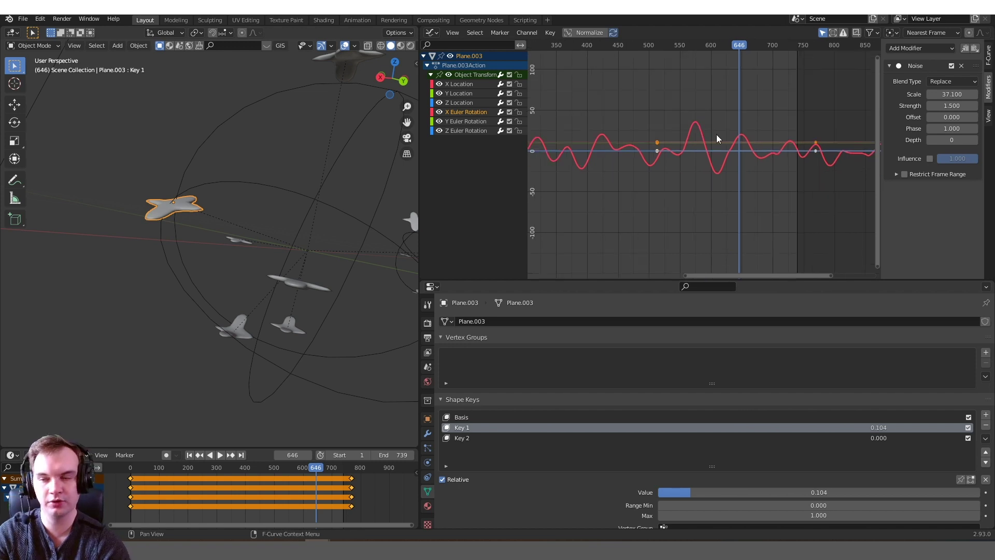
- Examine the noise on the bird's Z Location curve and scrub back to frame 546
ctrl+middle_drag(746, 171, 775, 199)
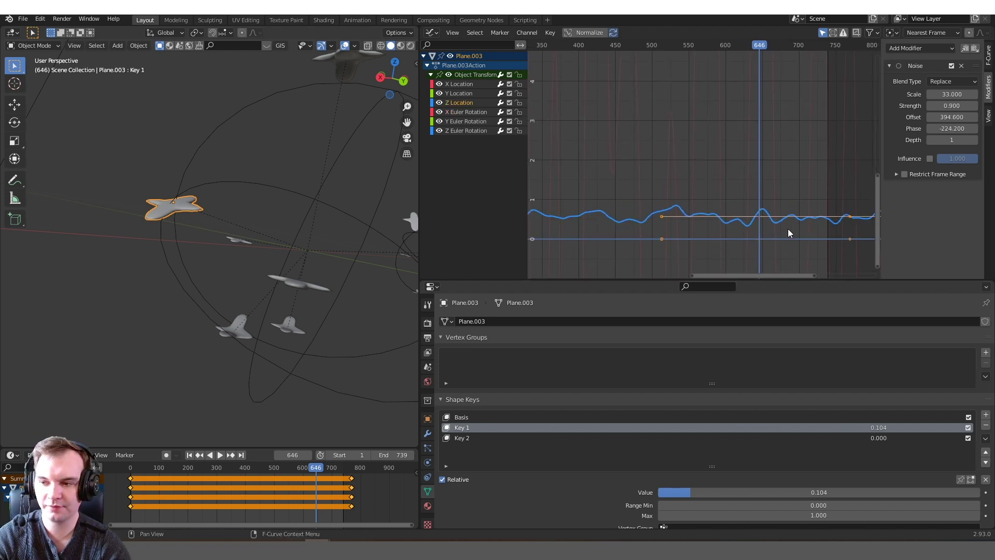
middle_drag(788, 233, 780, 160)
ctrl+middle_drag(777, 135, 769, 149)
middle_drag(711, 186, 717, 168)
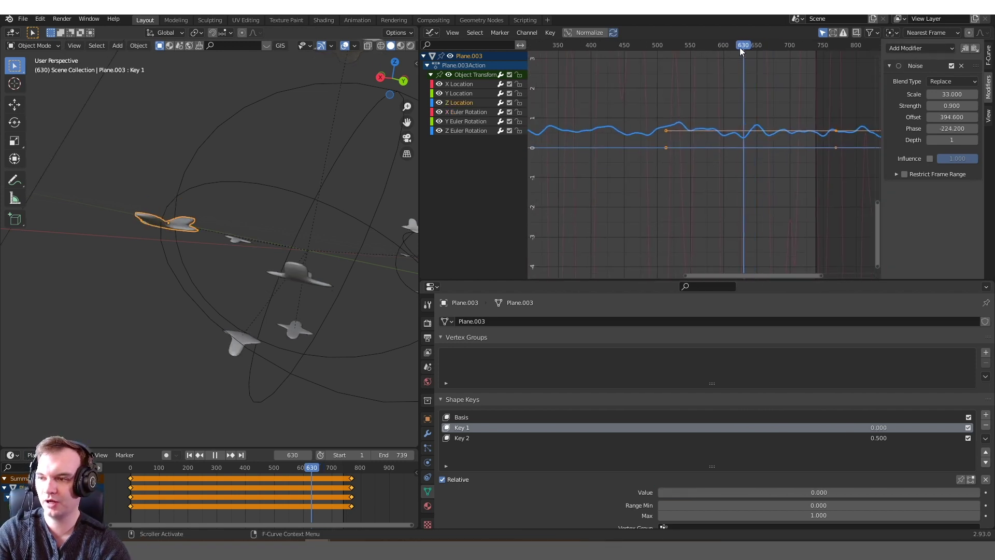
drag(738, 48, 688, 48)
key(space)
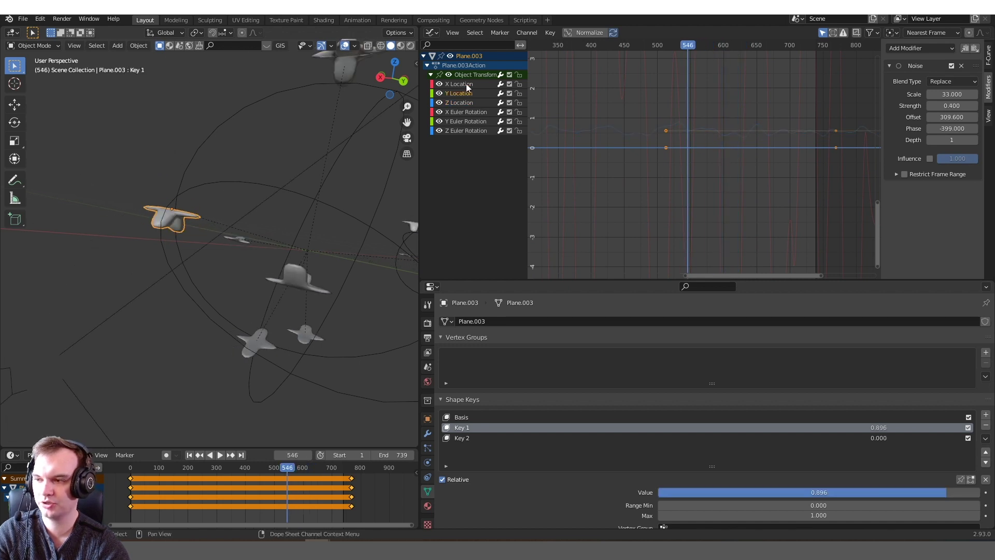
- Examine the bird's X and Y Location noise curves while playing the flock animation, and frame all curves
click(465, 85)
middle_drag(698, 117, 718, 219)
scroll(723, 207, down, 14)
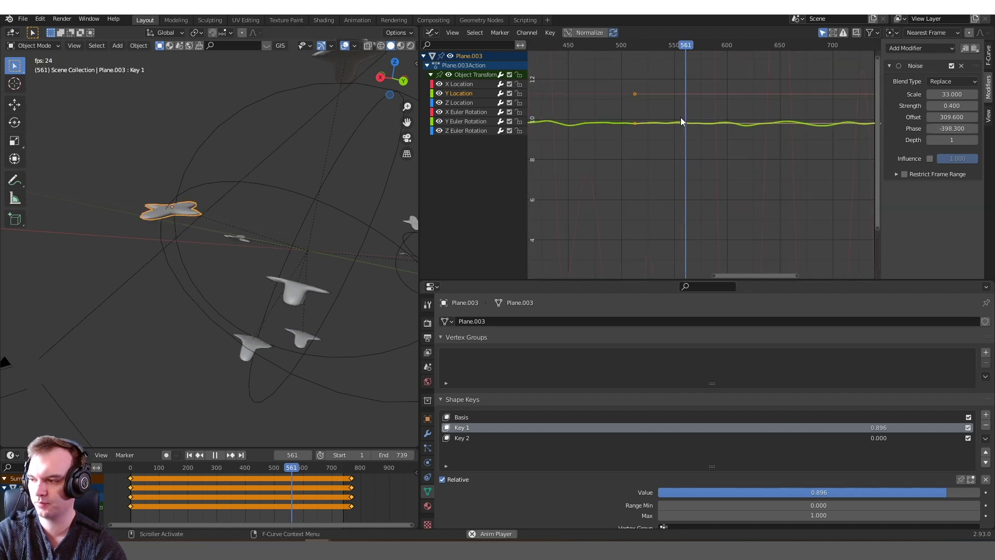
middle_drag(304, 219, 347, 211)
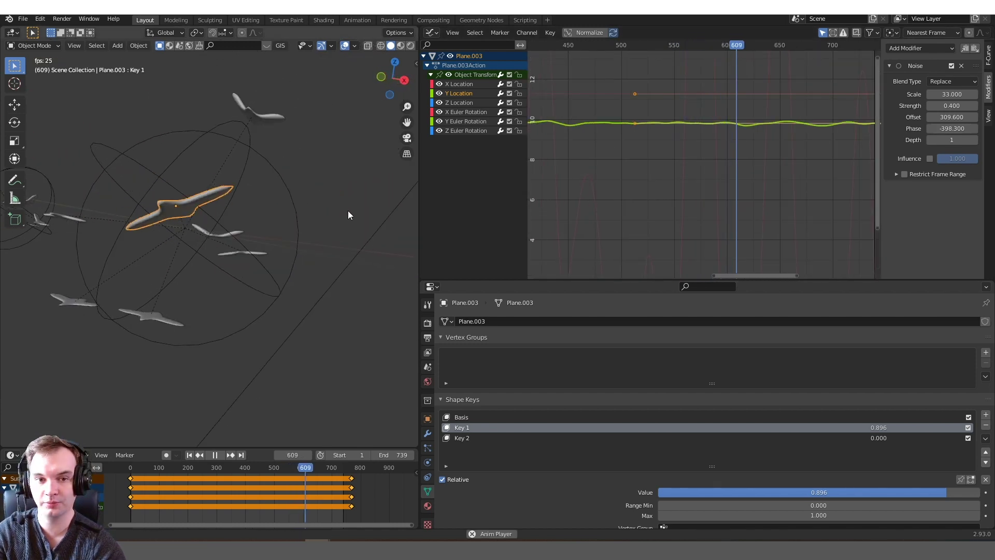
key(space)
click(495, 123)
key(Home)
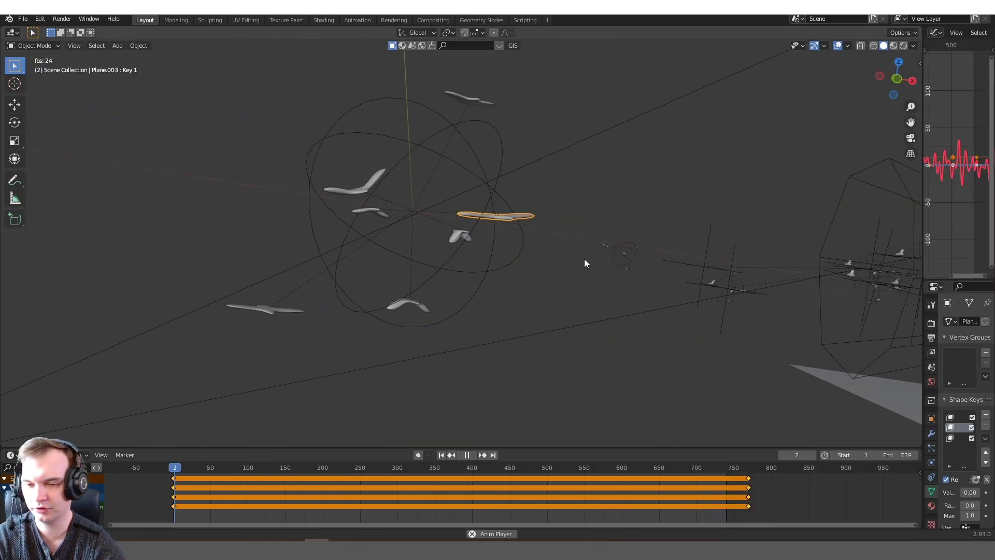
- Select the spherical empty controlling the small flock during playback and examine how the birds circle around it
middle_drag(524, 266, 452, 262)
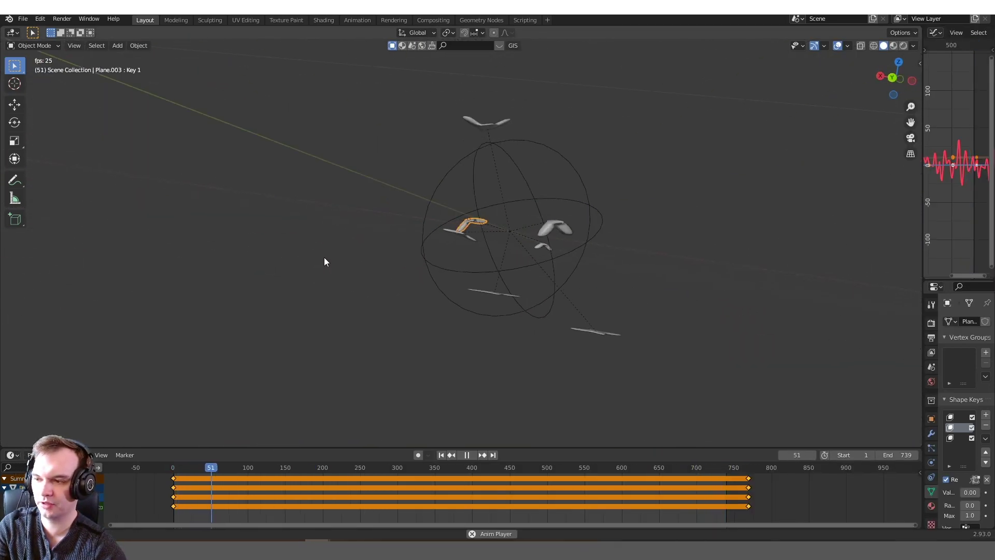
middle_drag(319, 261, 197, 255)
click(559, 213)
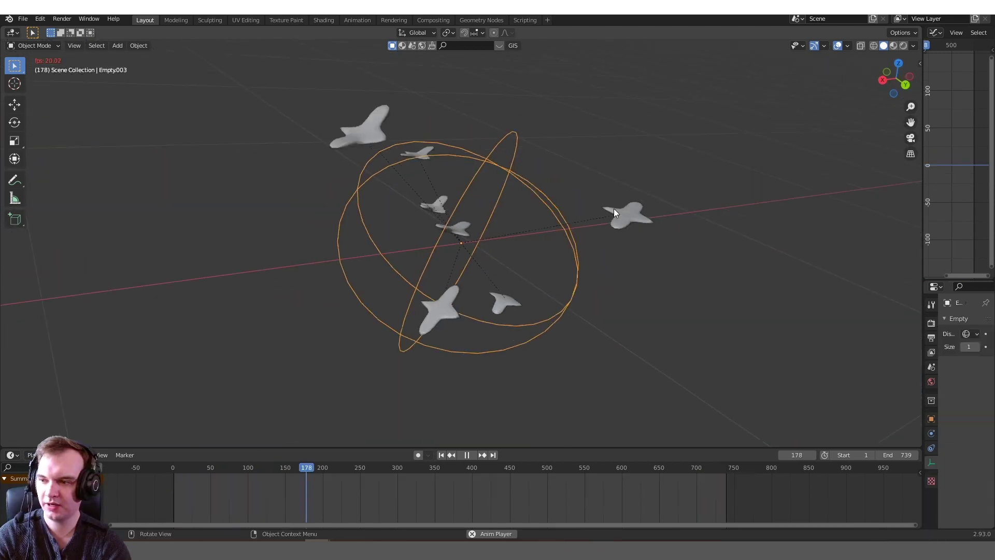
middle_drag(614, 209, 524, 247)
scroll(471, 217, down, 6)
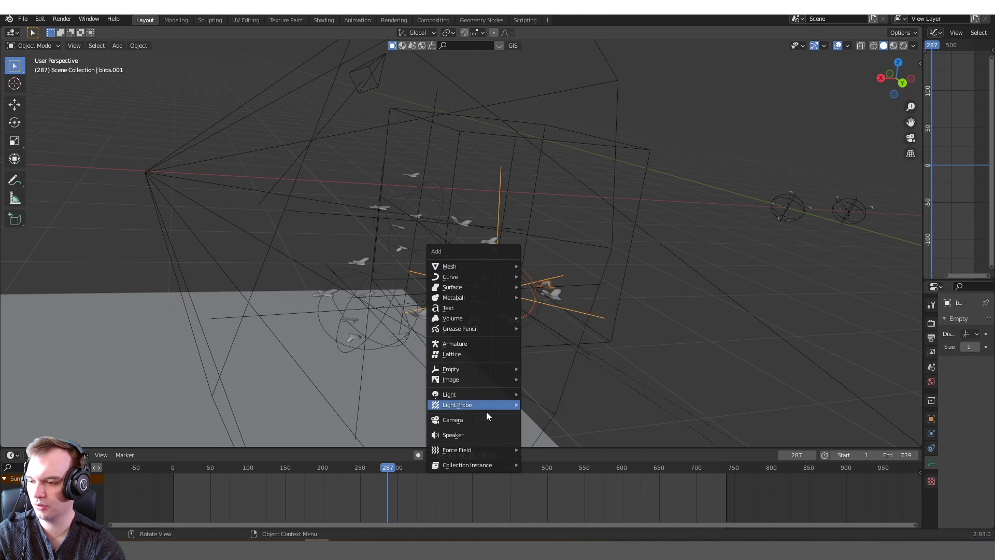
- View the collection instance option for adding objects, and examine the instanced bird flocks by selecting their empties during playback
mouse_move(475, 462)
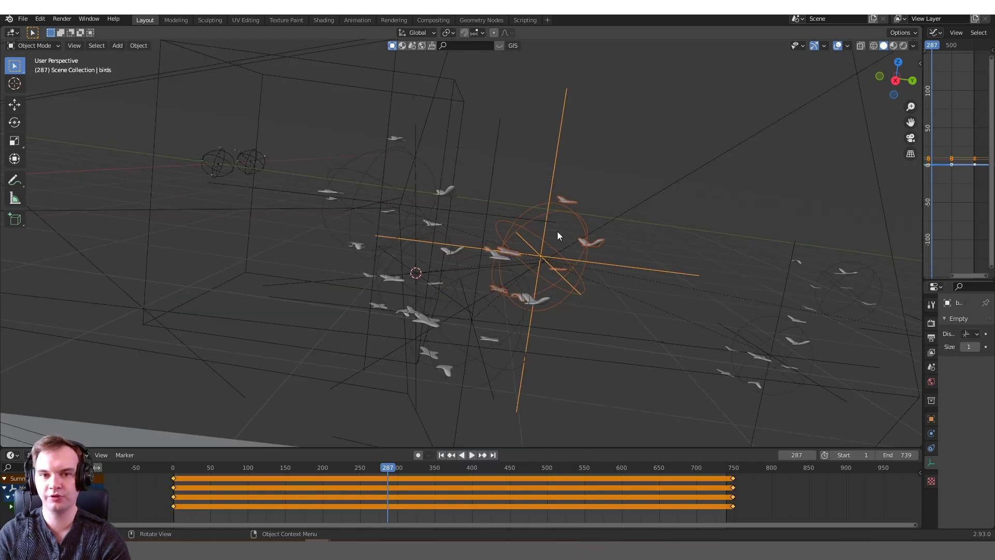
middle_drag(559, 231, 584, 244)
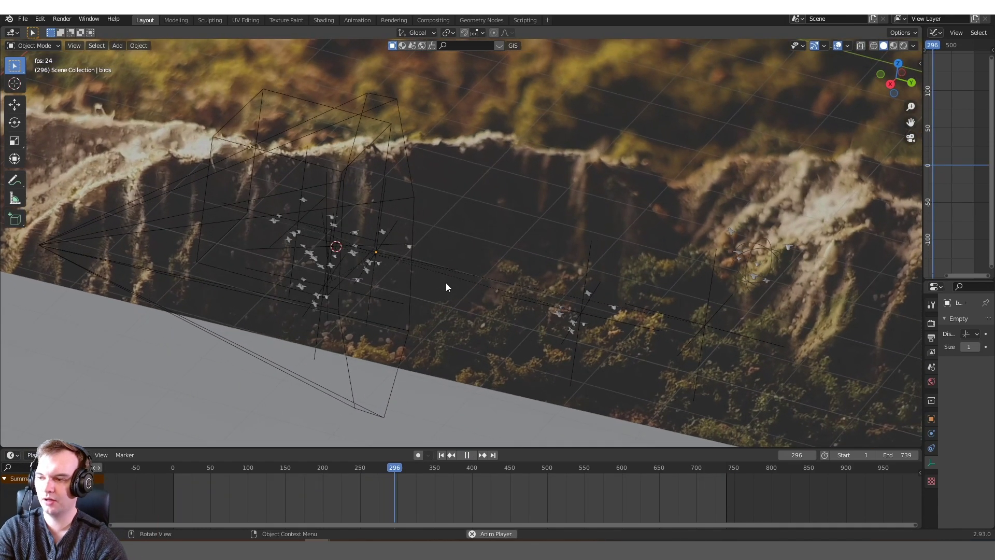
middle_drag(446, 282, 301, 232)
click(235, 191)
key(space)
click(234, 191)
key(space)
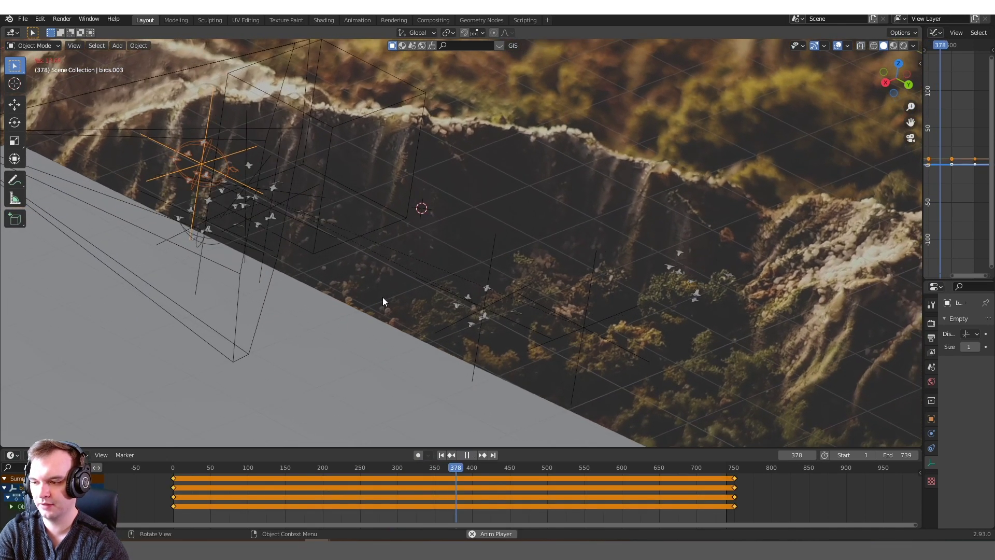
key(space)
click(640, 303)
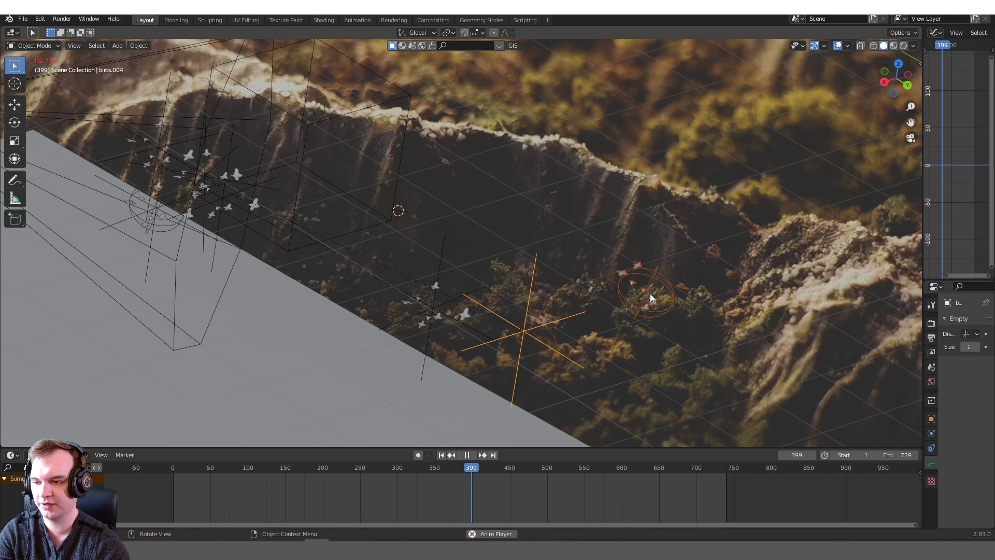
key(space)
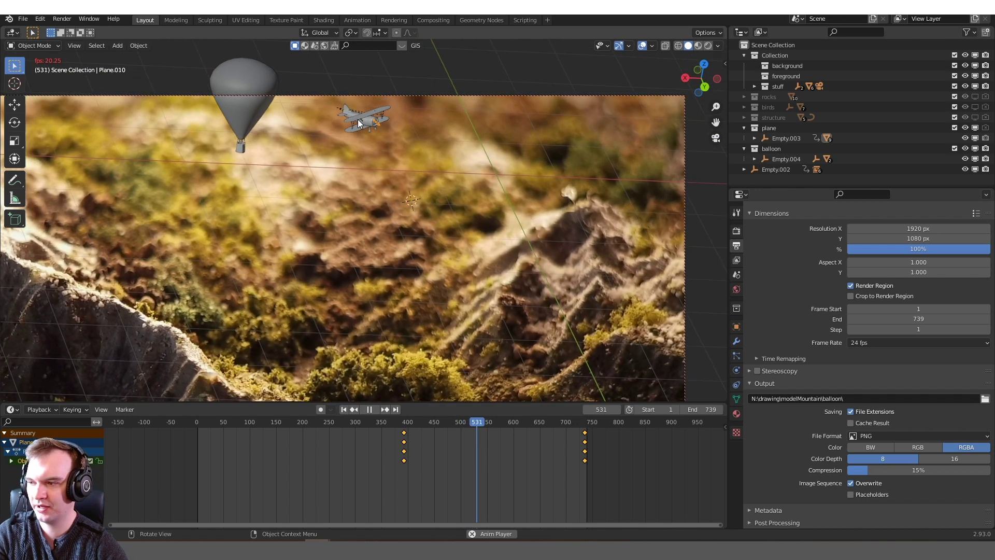
- Play the balloon and biplane scene in camera view and select the biplane to examine its flight
scroll(357, 120, up, 2)
key(space)
click(384, 154)
key(space)
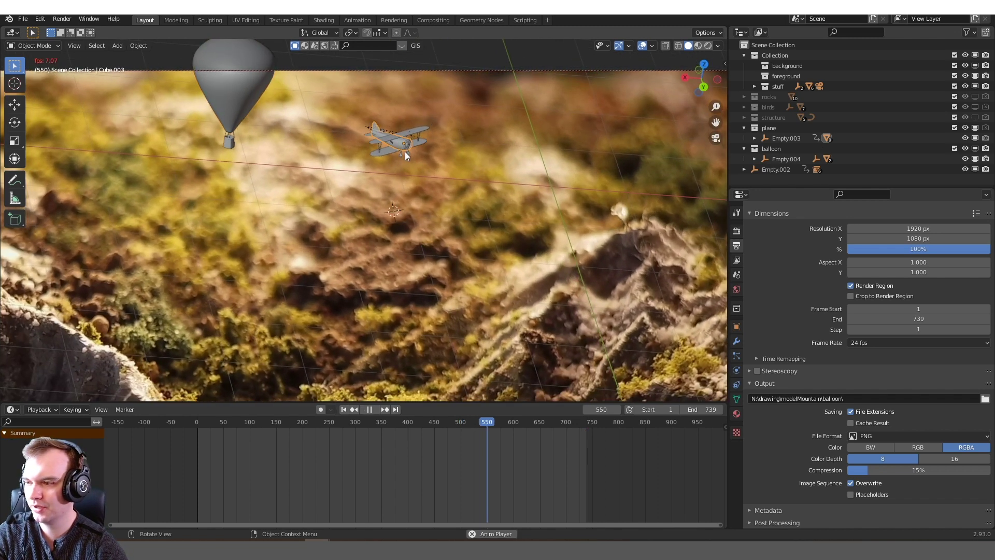
key(space)
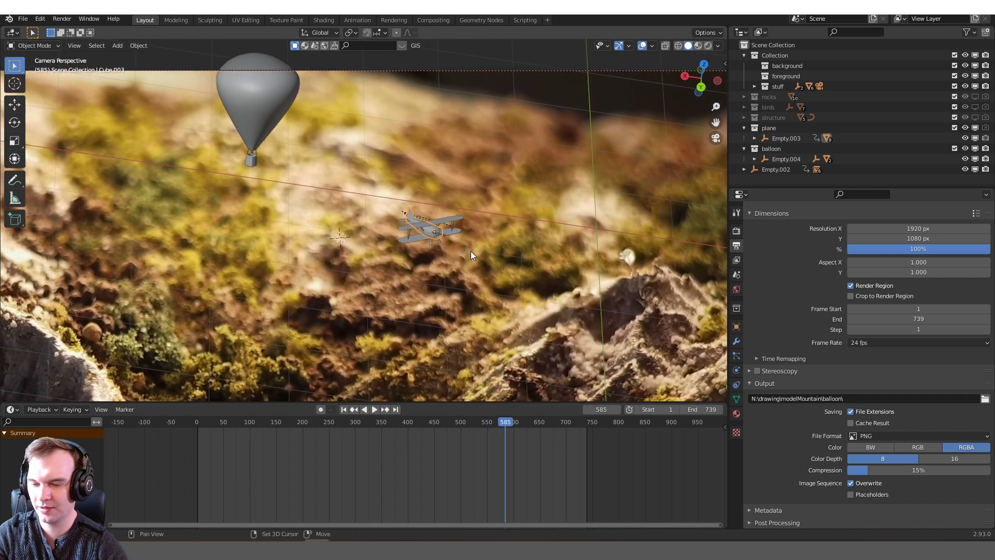
- Leave the camera view and examine the striped hot-air balloon model up close
shift+middle_drag(472, 249, 629, 206)
key(KP_0)
key(KP_0)
scroll(528, 202, up, 3)
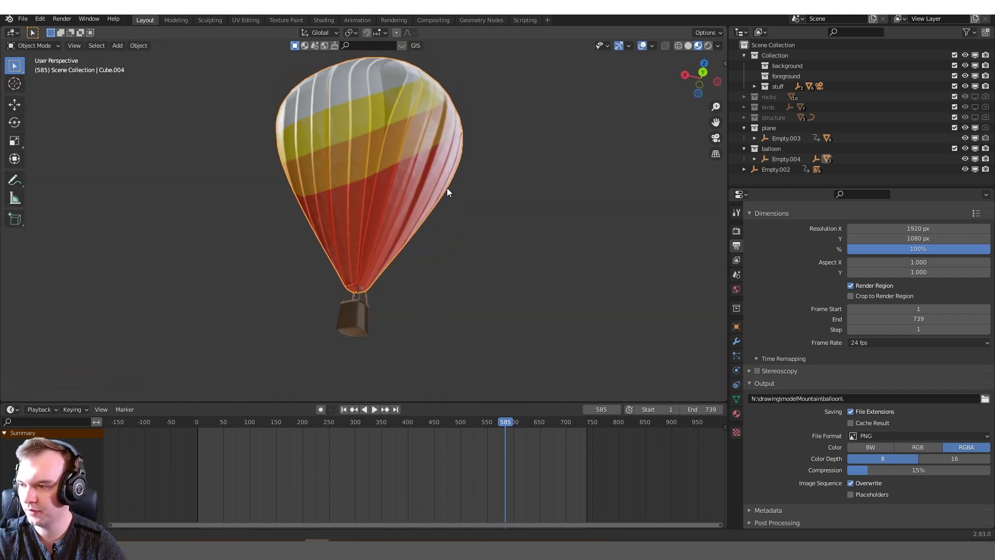
mouse_move(447, 188)
middle_down()
mouse_move(439, 196)
mouse_move(456, 201)
middle_up()
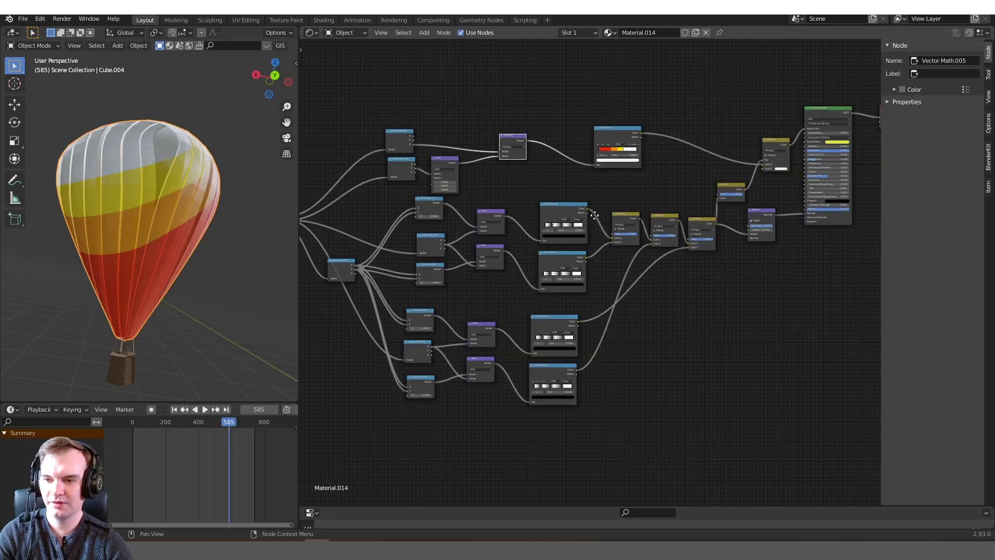
- Examine the balloon material's node network from the vector Add nodes through to the color ramps
scroll(508, 226, up, 5)
middle_drag(357, 214, 663, 230)
drag(474, 246, 512, 229)
scroll(817, 249, up, 4)
middle_drag(817, 248, 509, 240)
mouse_move(679, 204)
mouse_down()
mouse_move(668, 204)
mouse_move(680, 205)
mouse_up()
middle_drag(496, 235, 749, 217)
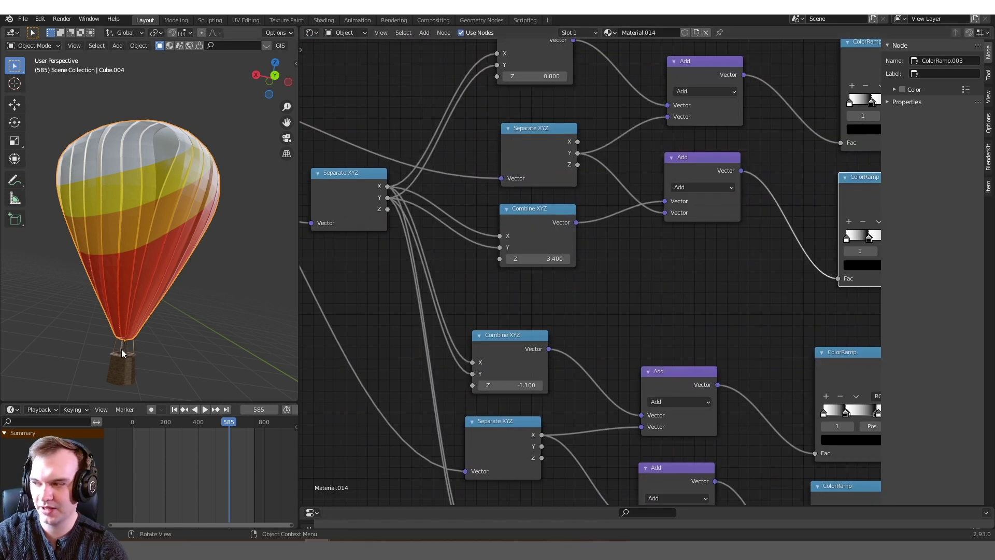
- Trace the balloon material's Texture Coordinate outputs into the Separate XYZ and Combine XYZ nodes
middle_drag(449, 277, 695, 329)
drag(601, 238, 616, 256)
scroll(538, 265, down, 3)
scroll(538, 264, up, 1)
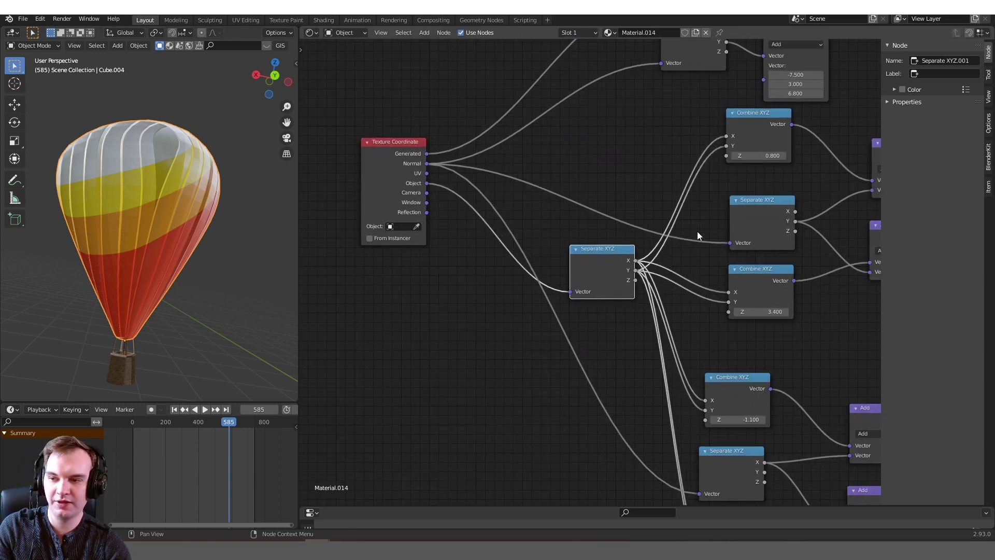
middle_drag(688, 231, 610, 246)
drag(670, 135, 662, 139)
mouse_move(544, 276)
mouse_down()
mouse_move(576, 267)
mouse_move(542, 278)
mouse_move(538, 263)
mouse_up()
- Examine how the Combine XYZ and Separate XYZ outputs feed the Add nodes of the balloon material
middle_drag(733, 210, 584, 207)
scroll(583, 206, up, 3)
click(690, 139)
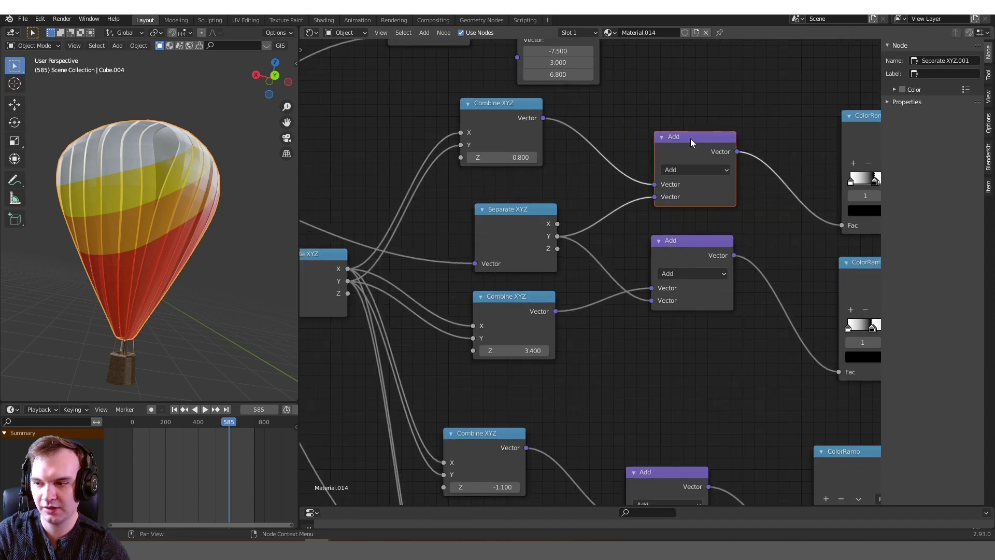
drag(513, 223, 541, 214)
middle_drag(519, 240, 749, 247)
middle_drag(653, 280, 815, 263)
- Follow the balloon material's color ramps through the Multiply nodes to the Invert and Bump nodes
middle_drag(720, 223, 449, 231)
scroll(450, 231, down, 1)
click(632, 195)
middle_drag(632, 195, 498, 214)
drag(600, 136, 581, 134)
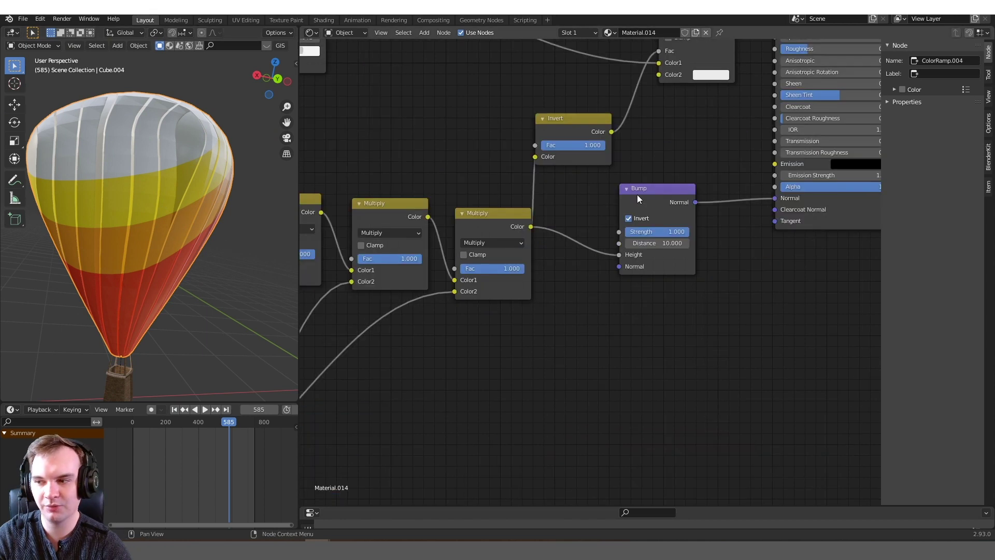
drag(637, 194, 659, 176)
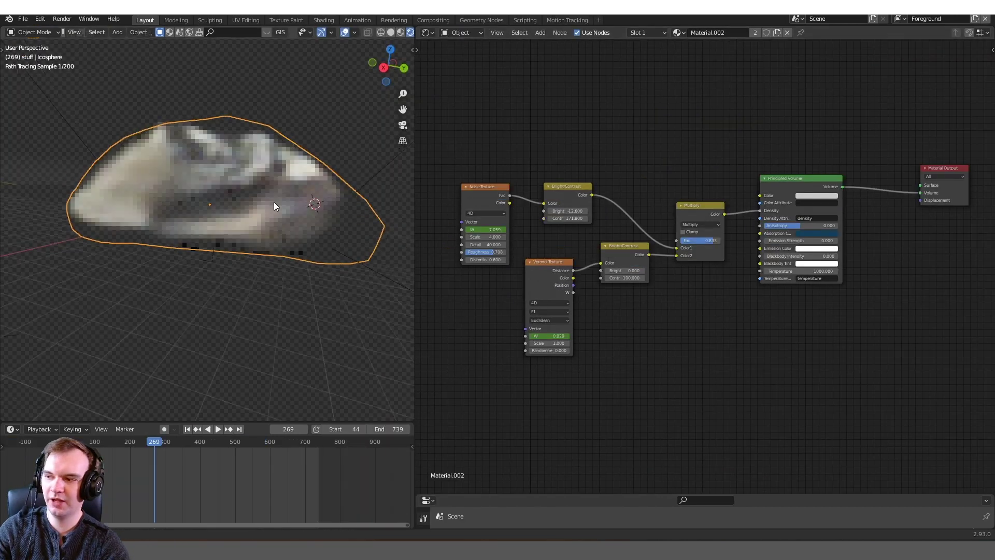
- Examine the cloud material's Voronoi Texture, Bright/Contrast and Multiply nodes feeding the Principled Volume density
drag(803, 169, 804, 135)
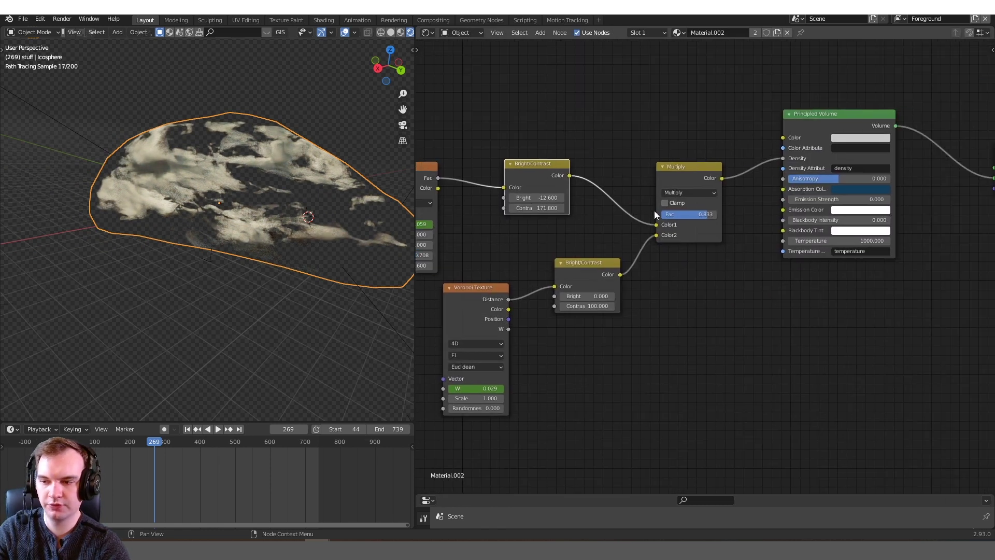
scroll(654, 212, up, 3)
drag(724, 139, 713, 122)
middle_drag(557, 306, 657, 295)
drag(528, 318, 544, 316)
middle_drag(822, 122, 764, 161)
drag(716, 162, 732, 173)
middle_drag(678, 220, 720, 180)
- Examine the cloud volume from several angles together with the Noise Texture node and its W value
mouse_move(217, 179)
middle_down()
mouse_move(206, 178)
mouse_move(228, 177)
middle_up()
scroll(228, 177, down, 2)
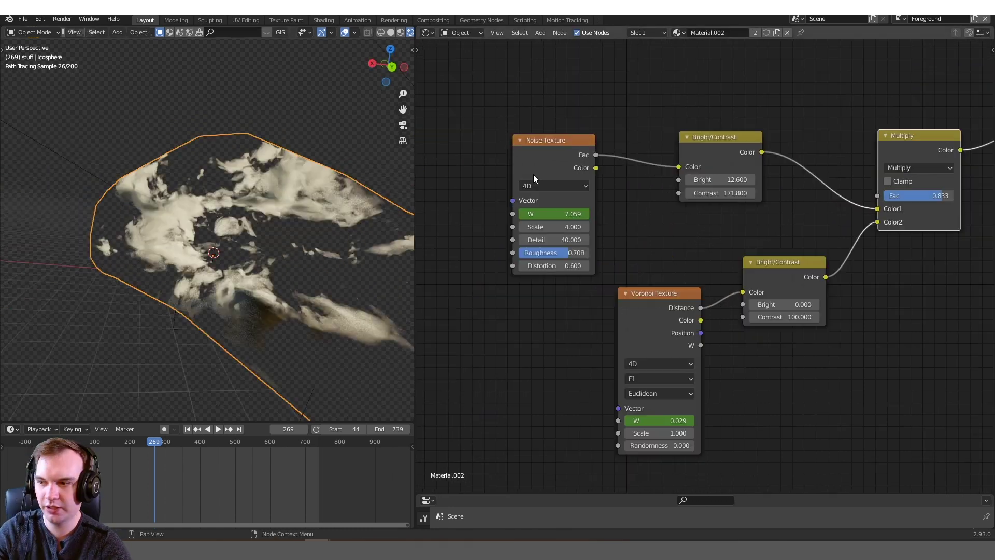
mouse_move(538, 151)
mouse_down()
mouse_move(549, 149)
mouse_move(547, 137)
mouse_up()
middle_drag(310, 224, 249, 181)
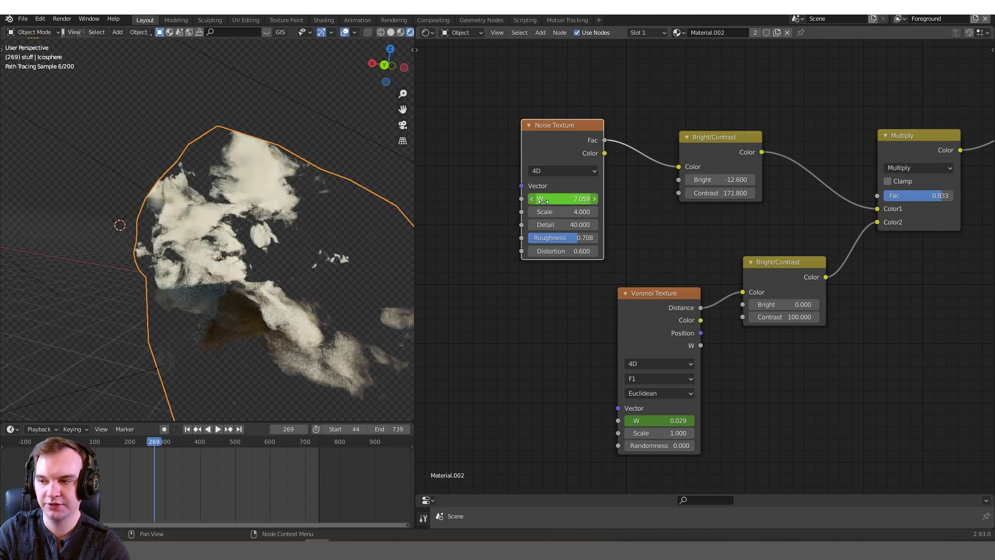
mouse_move(562, 198)
mouse_down()
mouse_move(627, 199)
mouse_move(560, 198)
mouse_up()
middle_drag(203, 216, 259, 216)
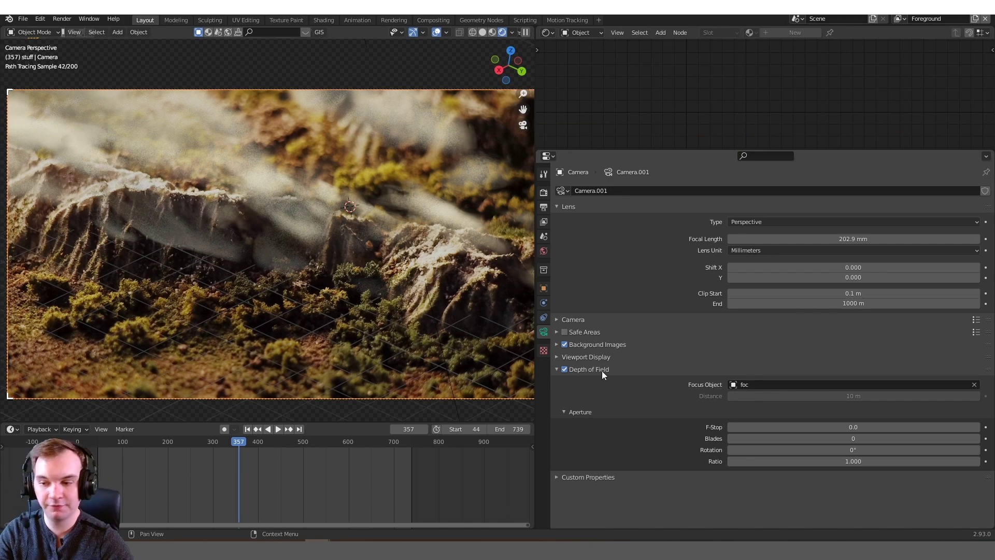
- Check the camera's depth of field and the clouds at several frames of the shot, including 489, 574, 318 and 548
click(298, 445)
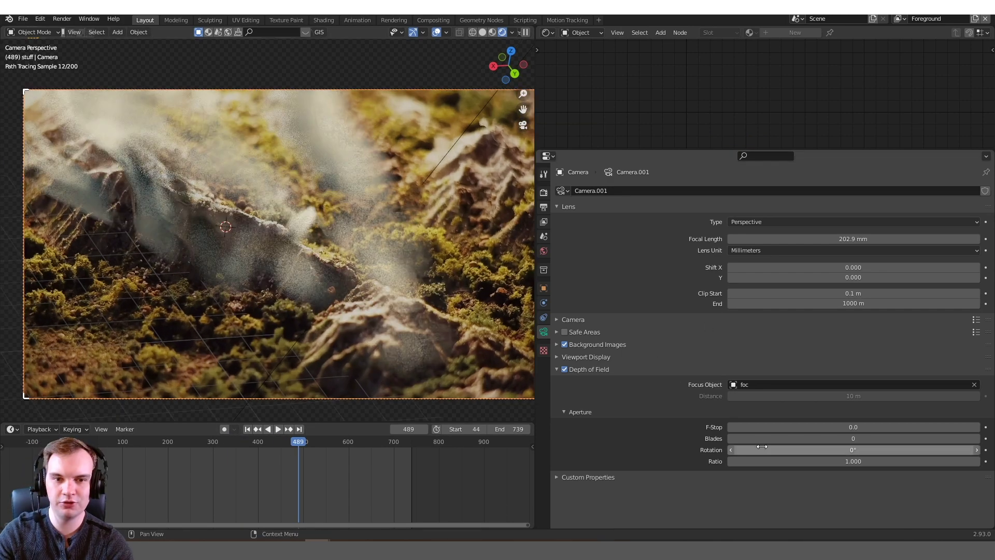
click(337, 443)
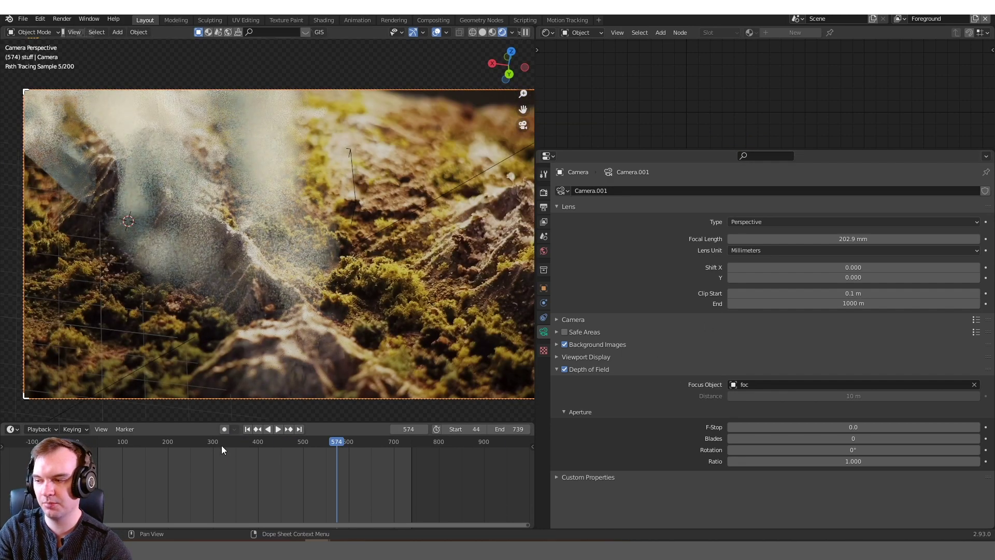
click(222, 445)
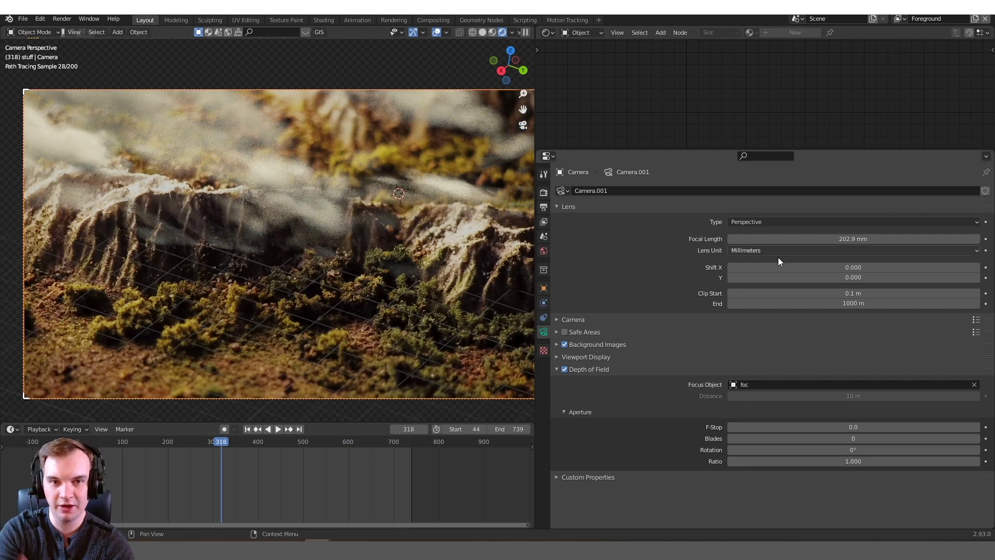
click(325, 442)
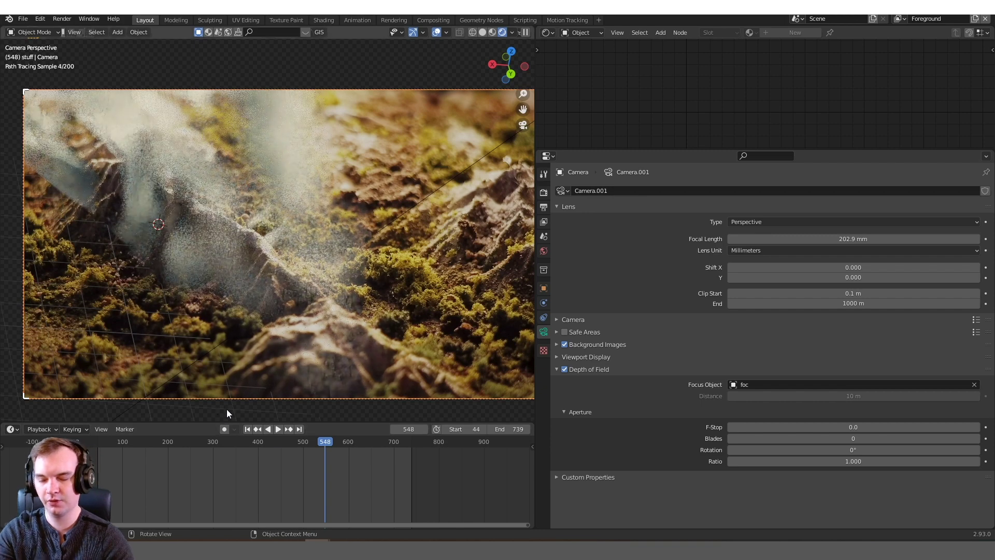
drag(188, 443, 267, 444)
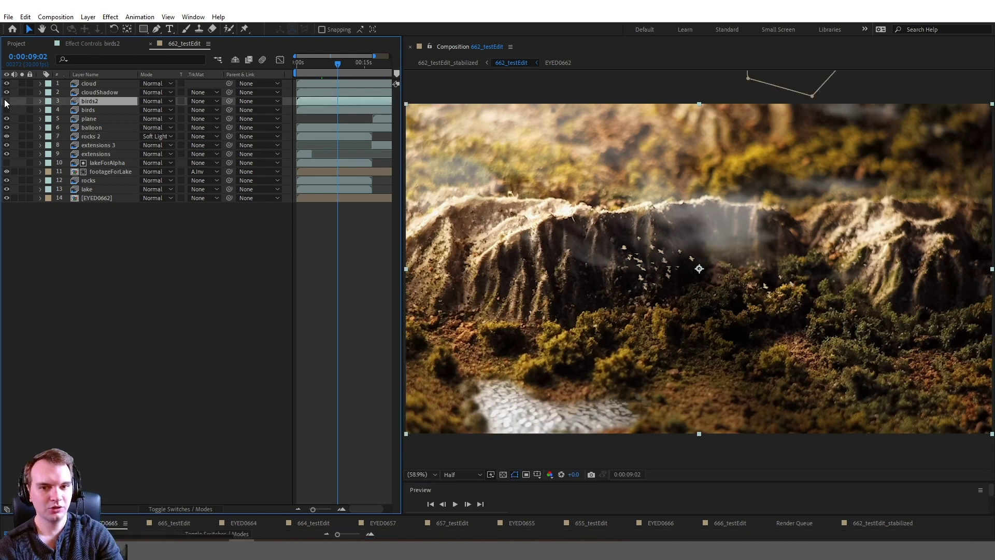
- Switch to After Effects and check the birds2 layer by toggling its visibility and advancing the composition frame by frame
click(6, 100)
click(7, 100)
click(468, 504)
click(467, 503)
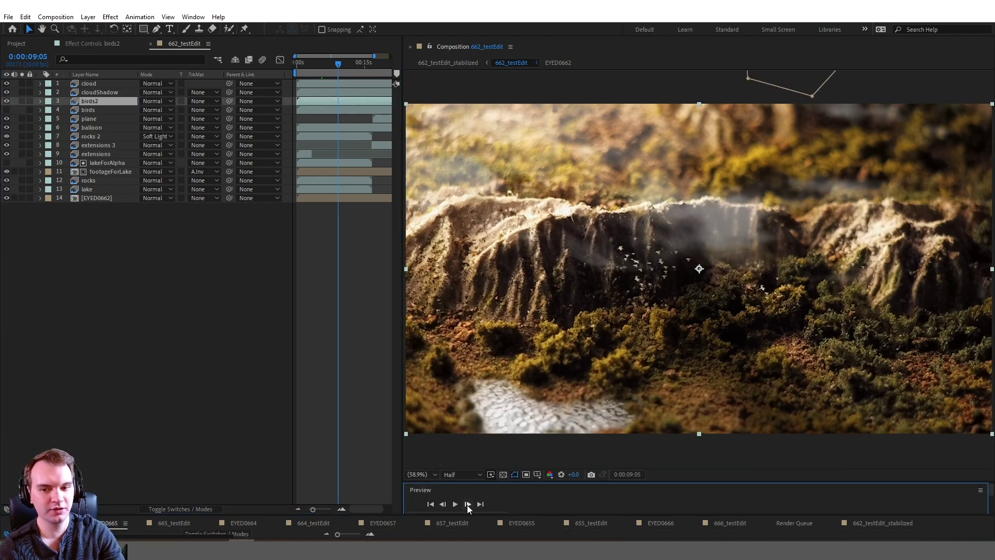
click(468, 505)
click(85, 101)
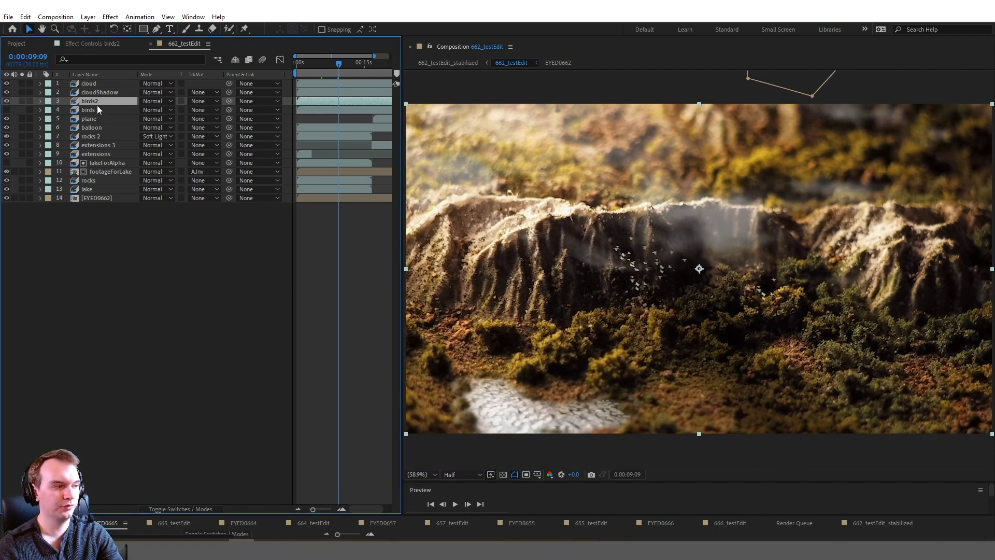
key(F2)
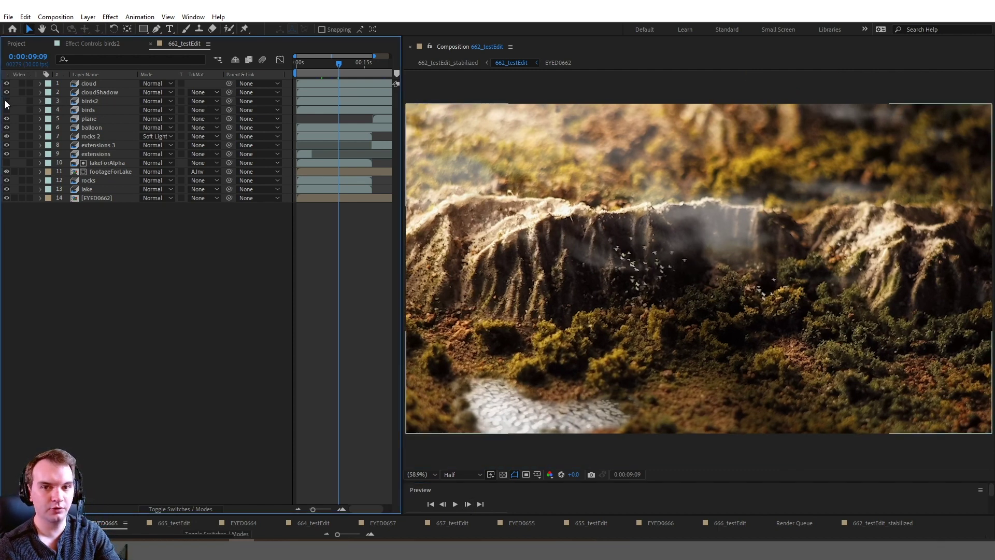
click(468, 504)
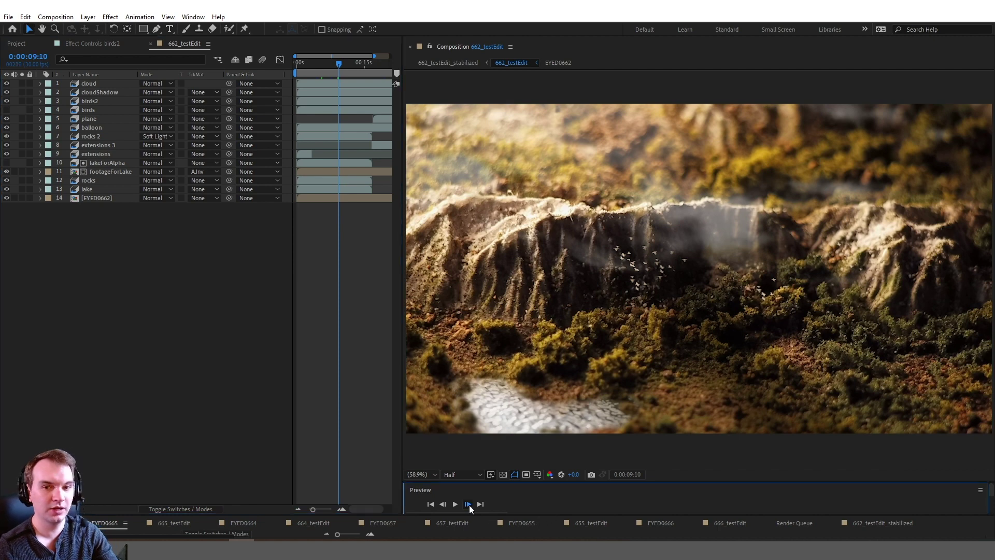
click(467, 504)
click(469, 505)
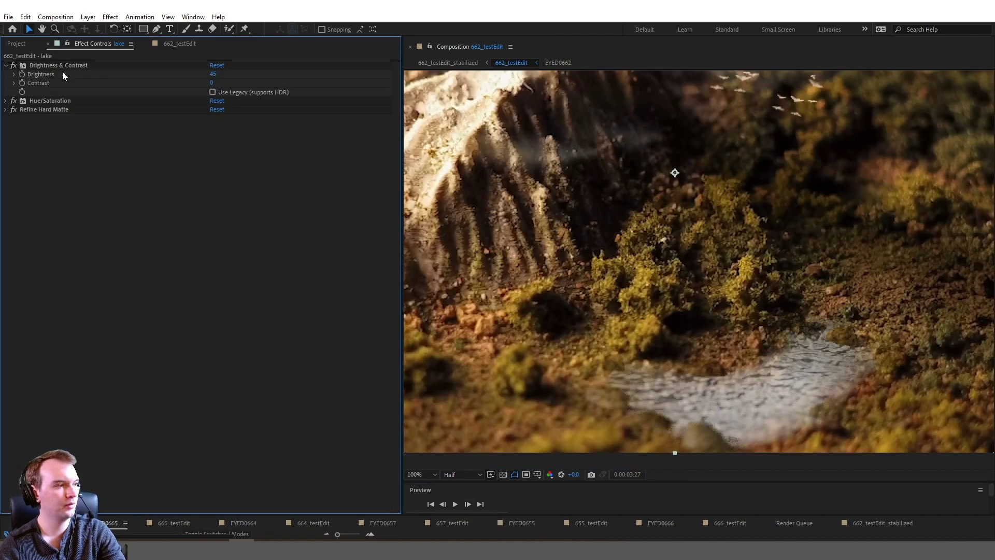
- Review the lake layer's Brightness & Contrast and Hue/Saturation effects, and inspect the water up close over several frames
click(63, 65)
click(61, 101)
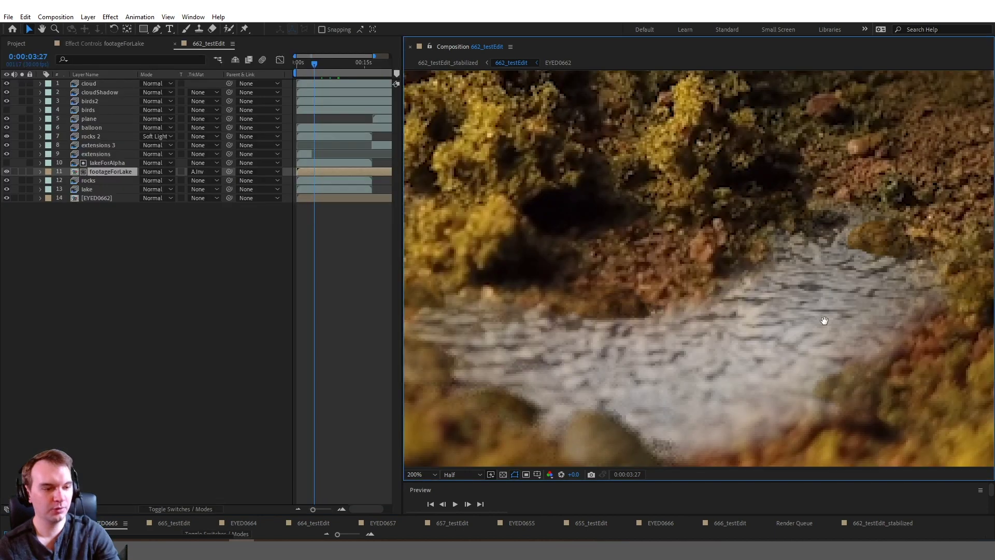
middle_drag(824, 322, 833, 328)
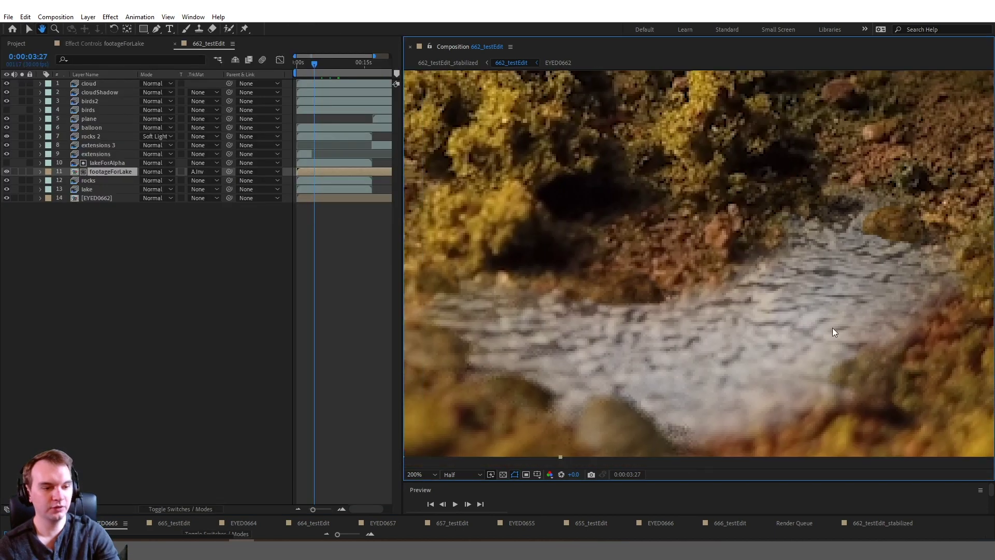
click(468, 504)
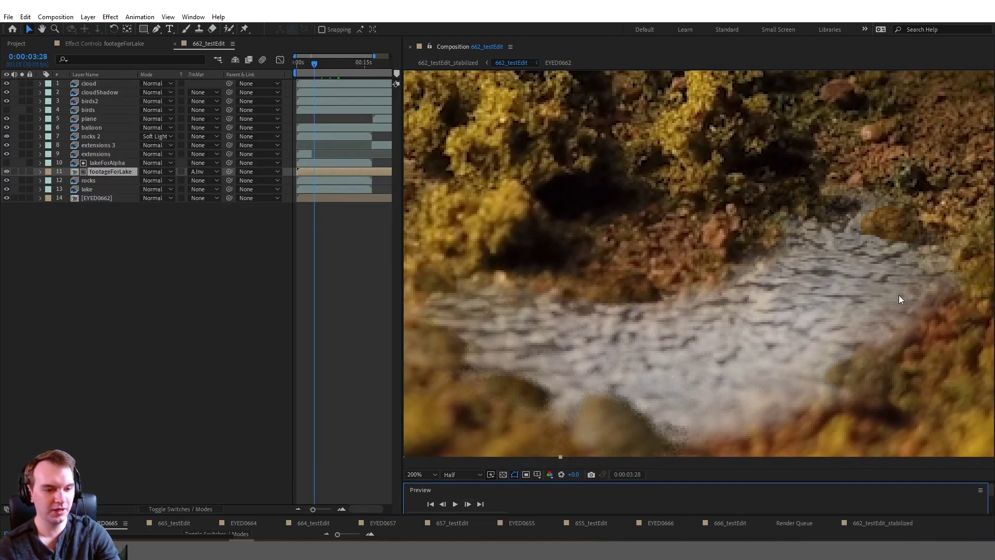
click(468, 503)
click(468, 504)
- Check footageForLake's track matte options and choose Alpha Inverted Matte "lakeForAlpha"
click(107, 162)
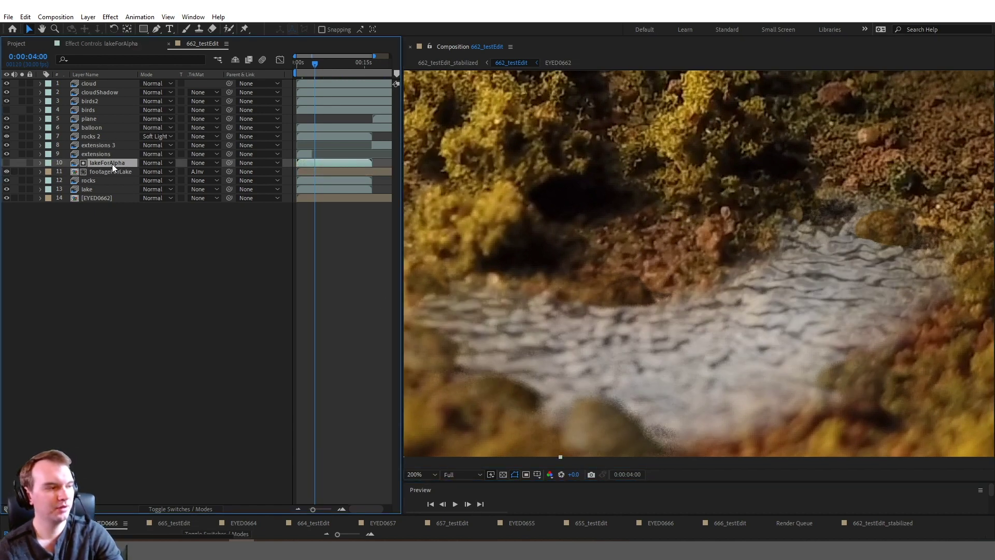
click(117, 172)
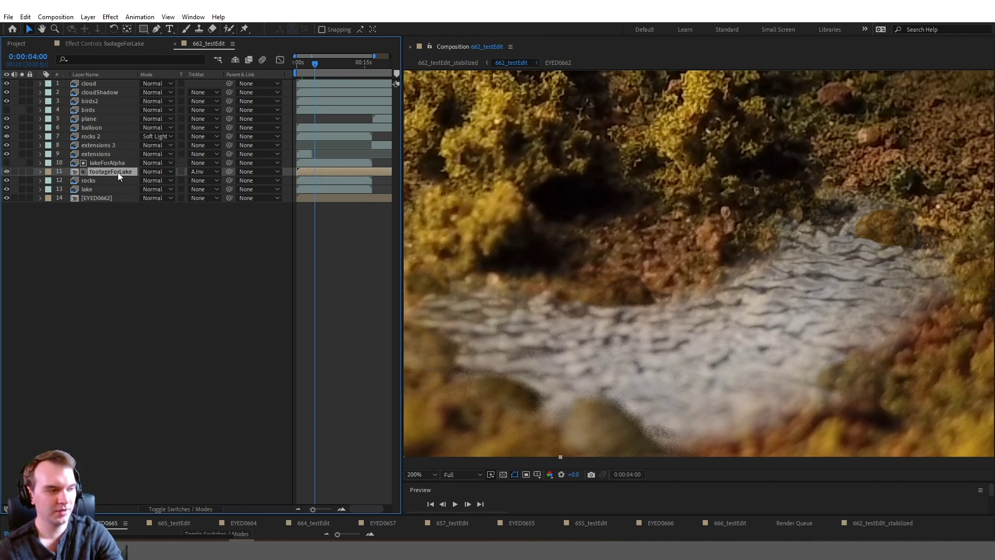
click(212, 172)
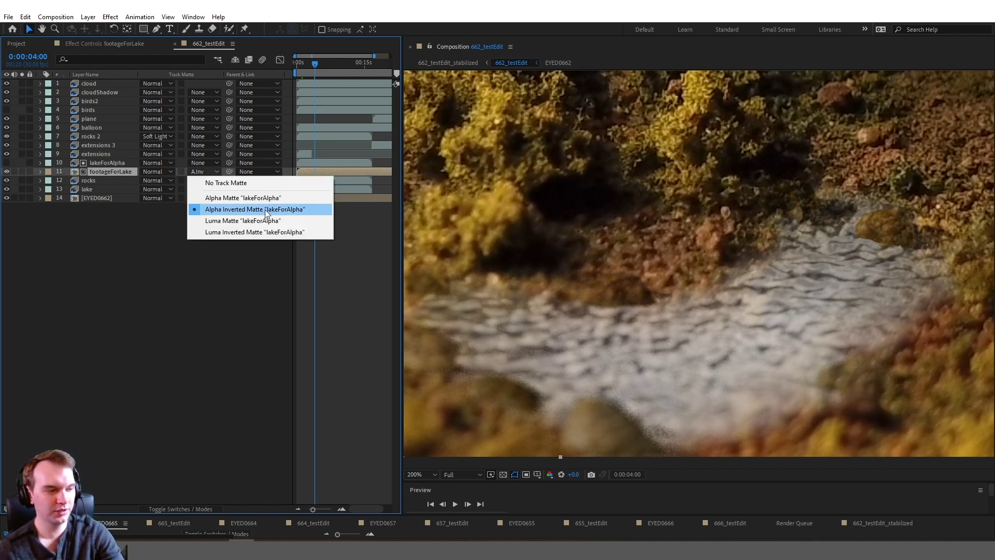
click(285, 210)
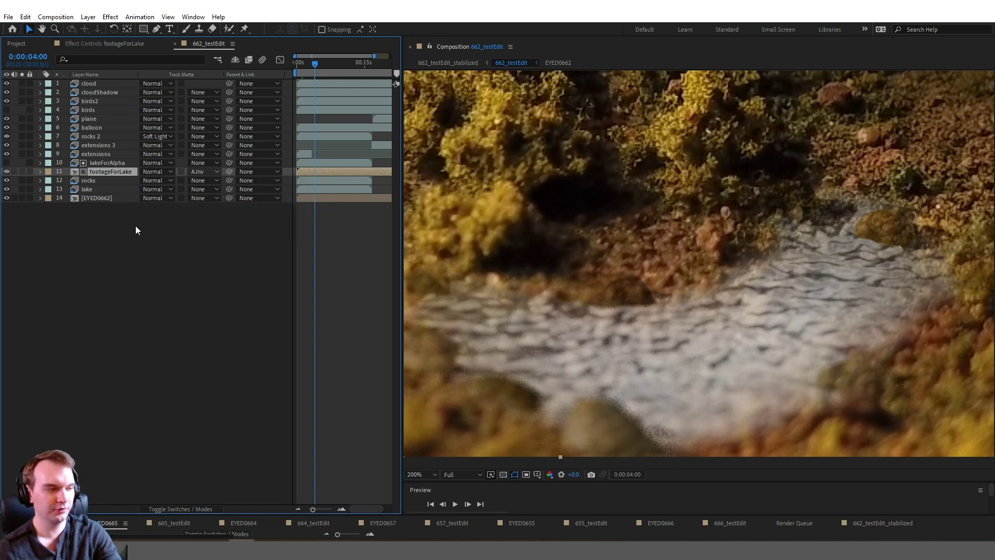
- Compare the lake's edges with the footageForLake layer shown and hidden
click(6, 173)
click(6, 172)
click(6, 172)
click(6, 172)
click(7, 172)
click(6, 172)
click(6, 172)
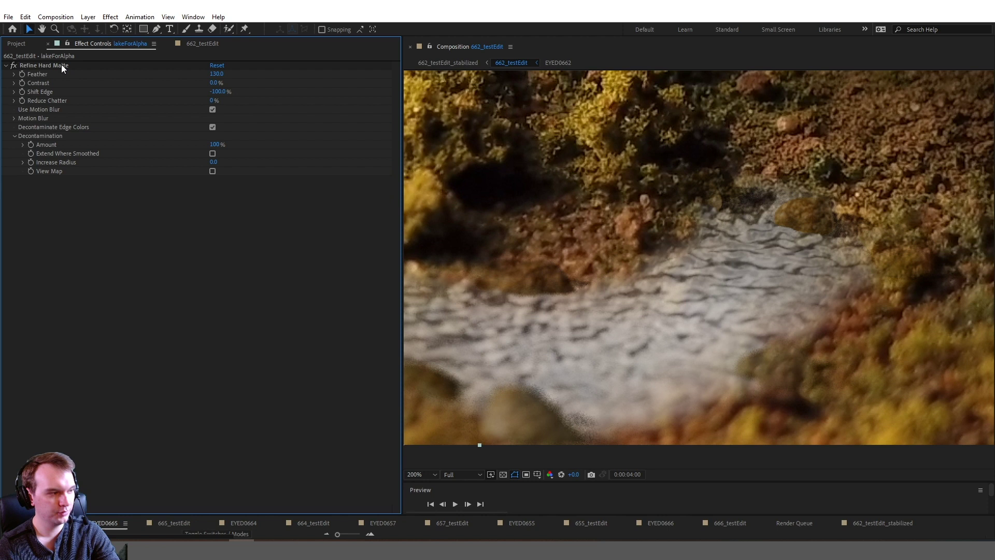
- Review lakeForAlpha's Refine Hard Matte settings, and toggle footageForLake's visibility repeatedly to see the feathered shoreline
click(61, 65)
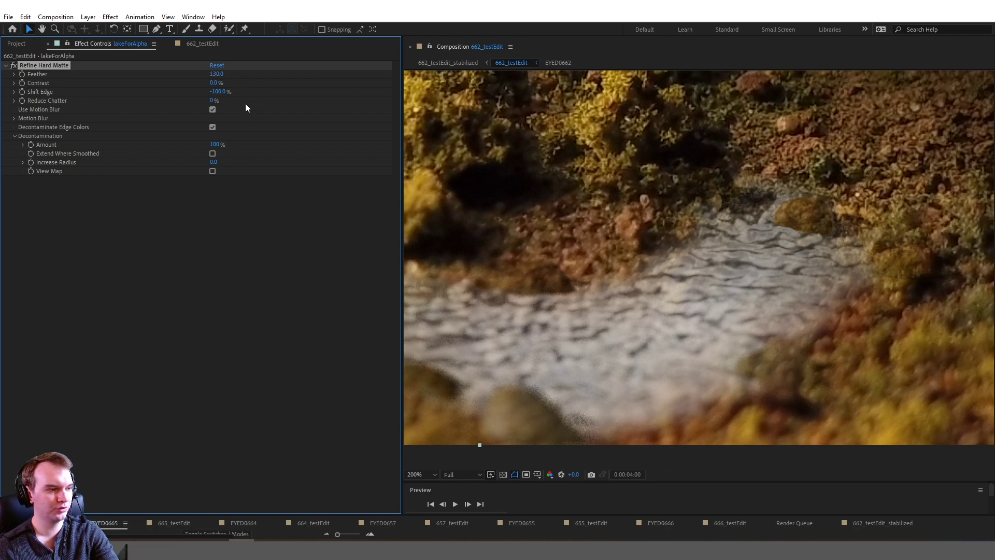
click(202, 44)
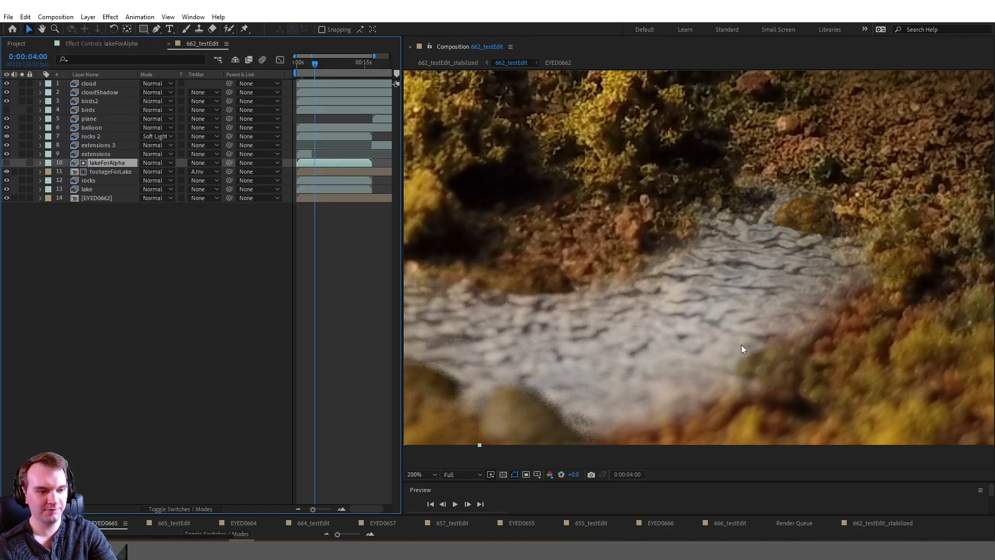
click(110, 172)
click(6, 172)
click(6, 171)
click(6, 172)
click(6, 172)
click(6, 172)
click(6, 172)
click(7, 172)
click(7, 172)
click(7, 172)
- Compare the composite with the rocks layer shown and hidden
click(88, 180)
click(6, 181)
click(6, 181)
click(6, 181)
click(6, 180)
click(6, 181)
click(6, 181)
click(7, 180)
click(6, 180)
click(6, 180)
click(7, 180)
click(6, 180)
click(6, 181)
click(6, 180)
click(6, 181)
- Compare the composite with the Soft Light rocks 2 layer shown and hidden
click(7, 137)
click(6, 136)
click(7, 137)
click(7, 137)
click(6, 136)
click(7, 137)
click(6, 137)
click(7, 137)
click(7, 137)
click(7, 137)
click(7, 137)
click(8, 137)
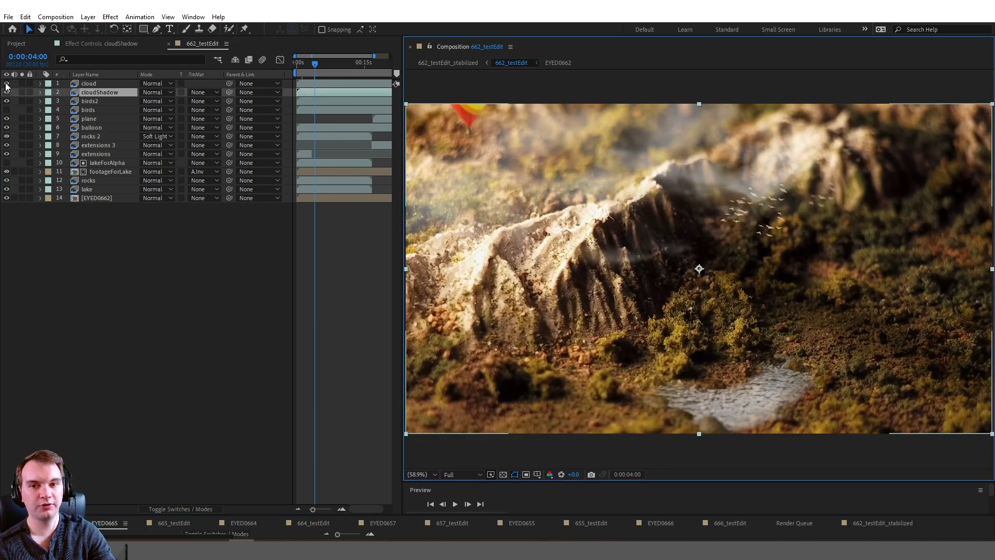
- Compare the shot with the cloud layer shown and hidden
click(6, 83)
click(6, 84)
click(6, 84)
click(6, 84)
- Toggle the cloudShadow layer's visibility to examine the shadows the clouds cast on the landscape
click(6, 93)
click(6, 92)
click(6, 93)
click(6, 93)
click(6, 92)
click(6, 92)
click(7, 93)
click(6, 92)
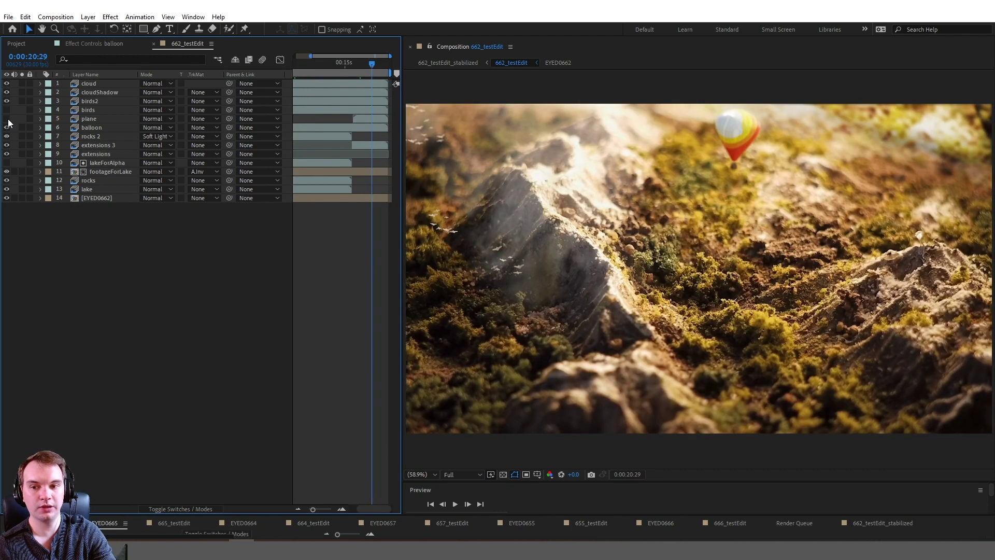
- Toggle the plane and balloon layers' visibility and review the effects applied to the balloon layer
click(6, 119)
click(7, 128)
click(6, 128)
click(94, 44)
click(60, 75)
click(14, 74)
click(17, 110)
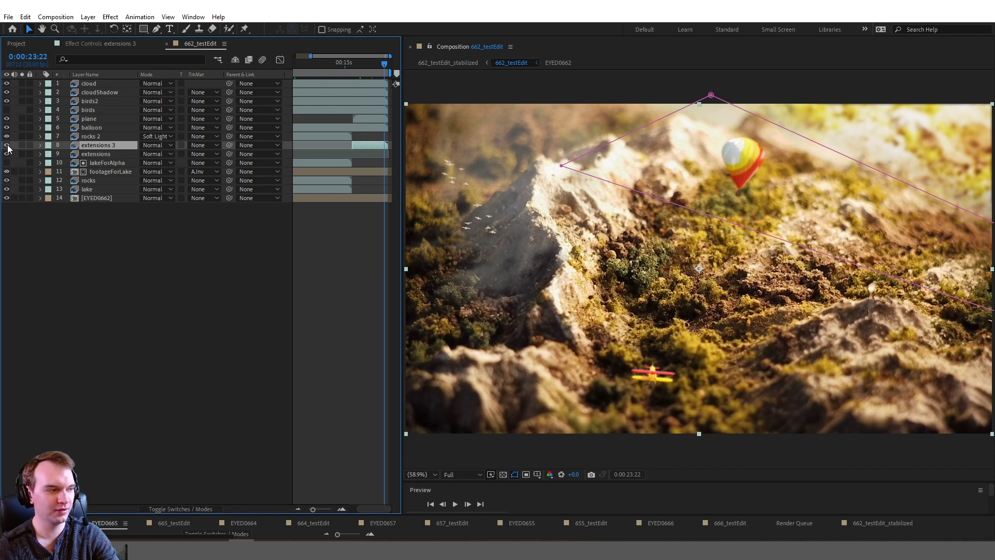
- Compare the background mountains with the masked extensions 3 layer shown and hidden near the end of the shot
click(6, 146)
click(7, 146)
click(7, 146)
click(7, 145)
click(6, 146)
click(7, 145)
click(7, 145)
click(7, 146)
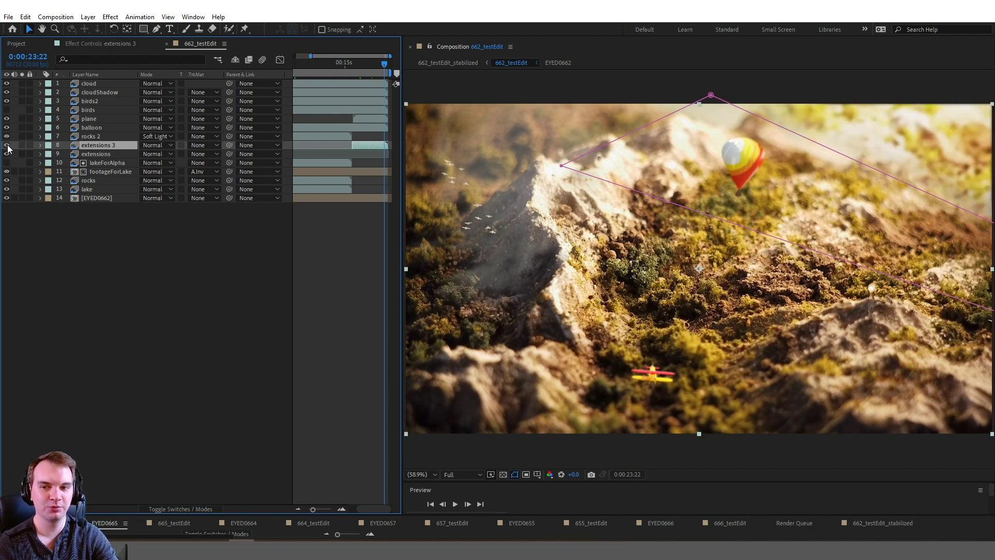
click(6, 146)
click(7, 146)
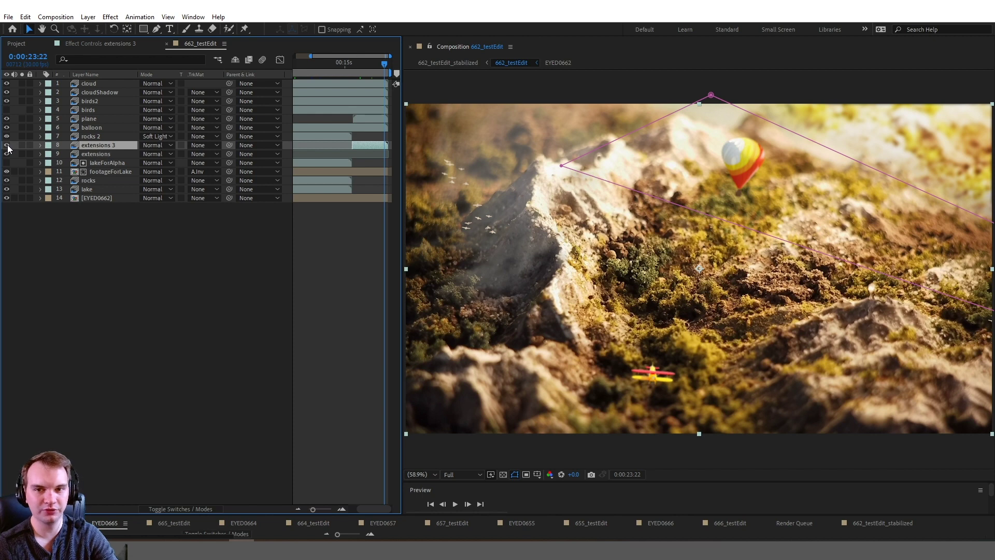
click(7, 145)
click(6, 146)
click(7, 146)
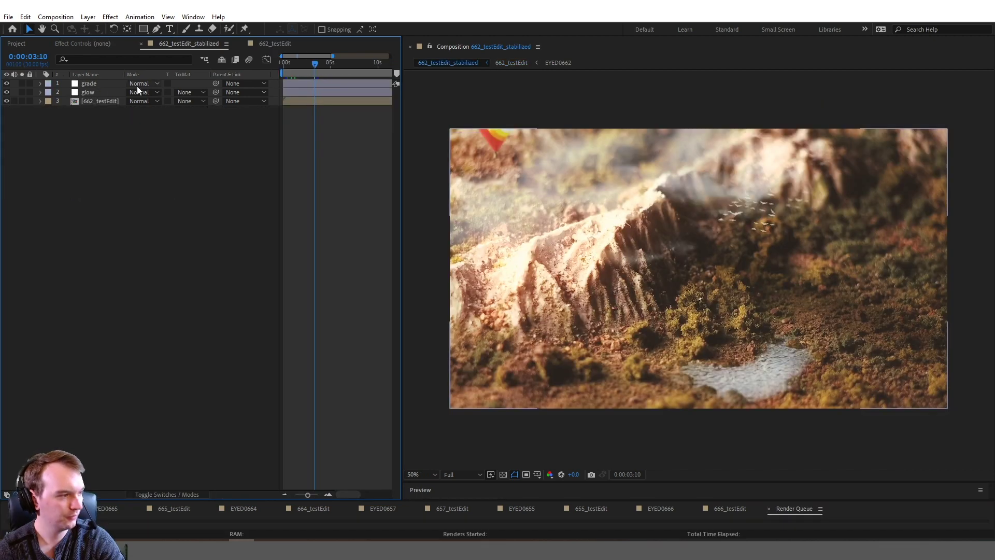
- Review the Warp Stabilizer settings on the 662_testEdit layer in the 662_testEdit_stabilized composition
click(106, 101)
click(103, 49)
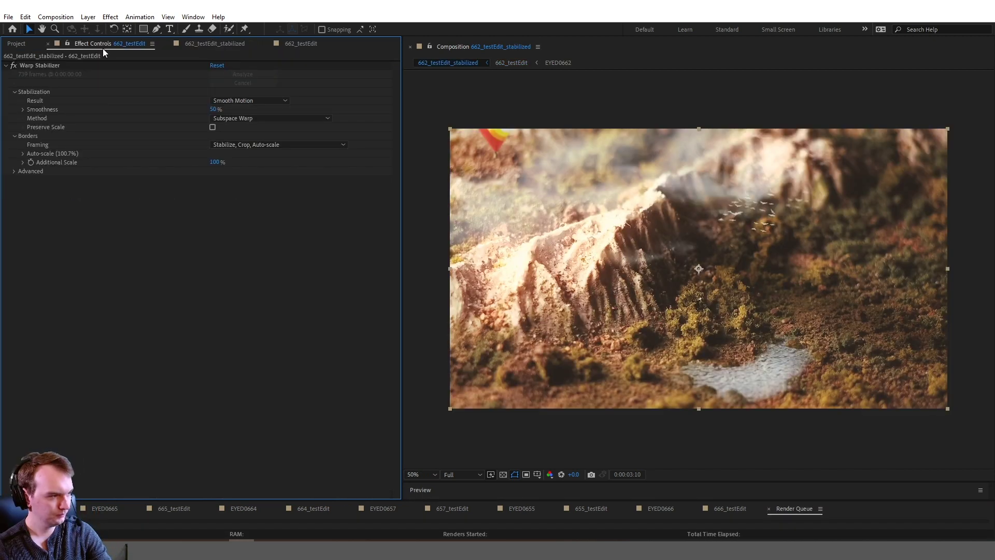
click(45, 65)
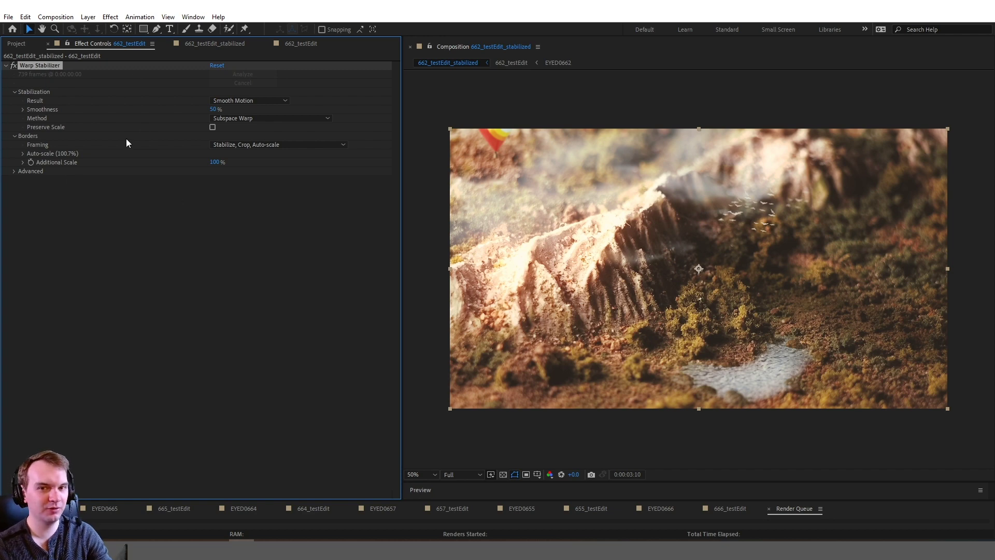
click(216, 45)
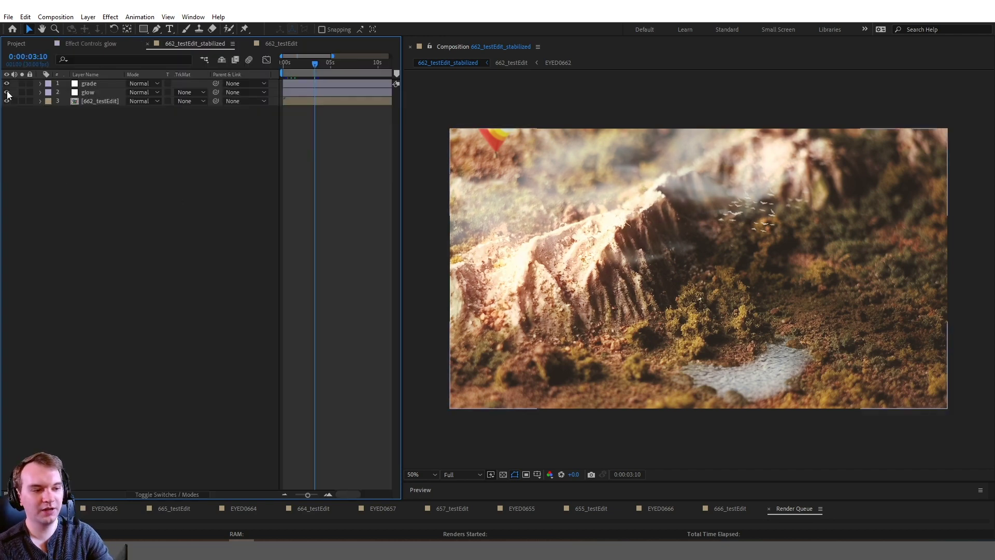
- Compare the stabilized shot with the glow adjustment layer on and off
click(7, 92)
click(7, 92)
click(7, 91)
click(7, 92)
click(7, 92)
click(8, 92)
click(7, 92)
click(8, 92)
- Compare the stabilized shot with the grade layer on and off, and review its Lumetri Color creative settings
click(11, 83)
click(7, 83)
click(6, 83)
click(6, 83)
click(6, 83)
click(6, 84)
click(91, 44)
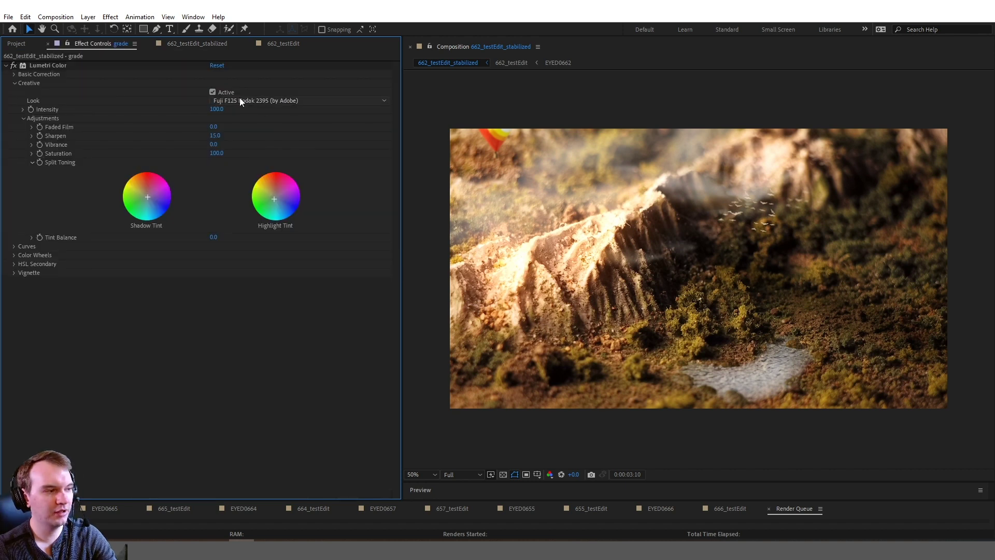
click(204, 44)
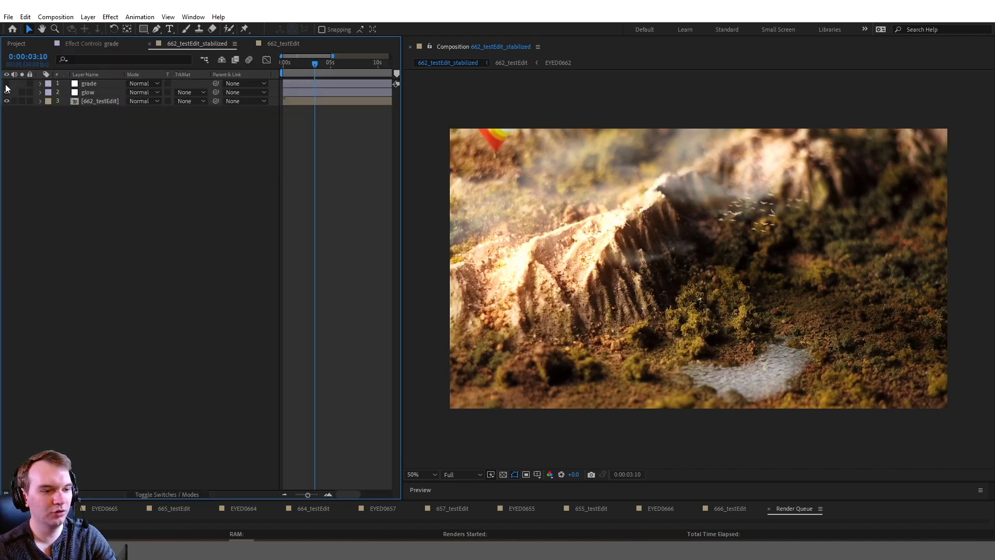